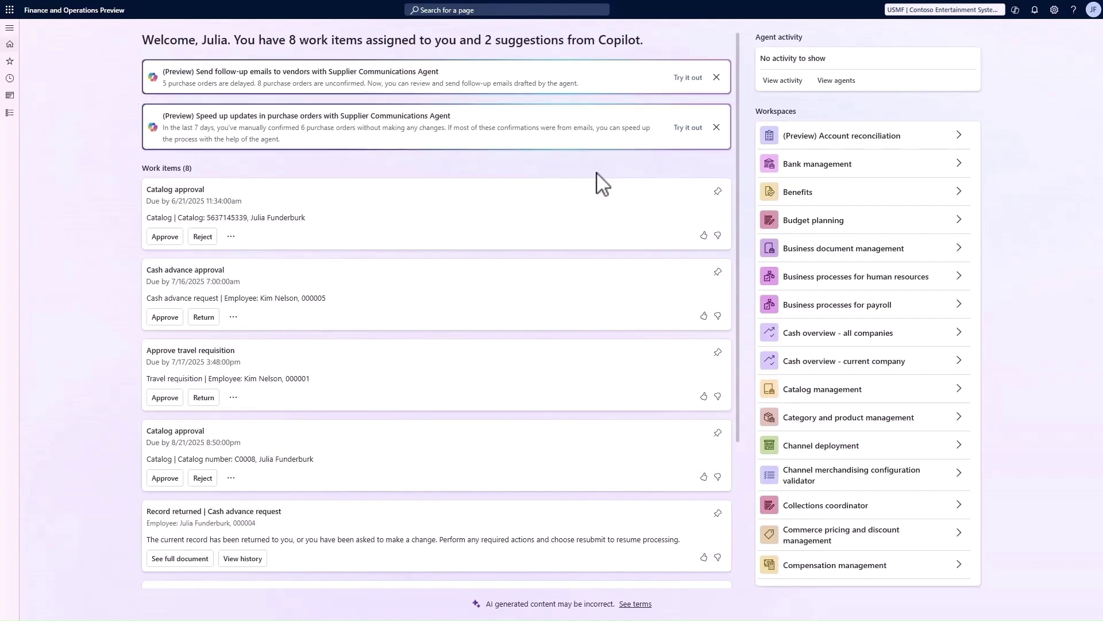
# Step: Activate the 'Speed up updates in purchase orders' task for emails from any vendor
pyautogui.click(681, 131)
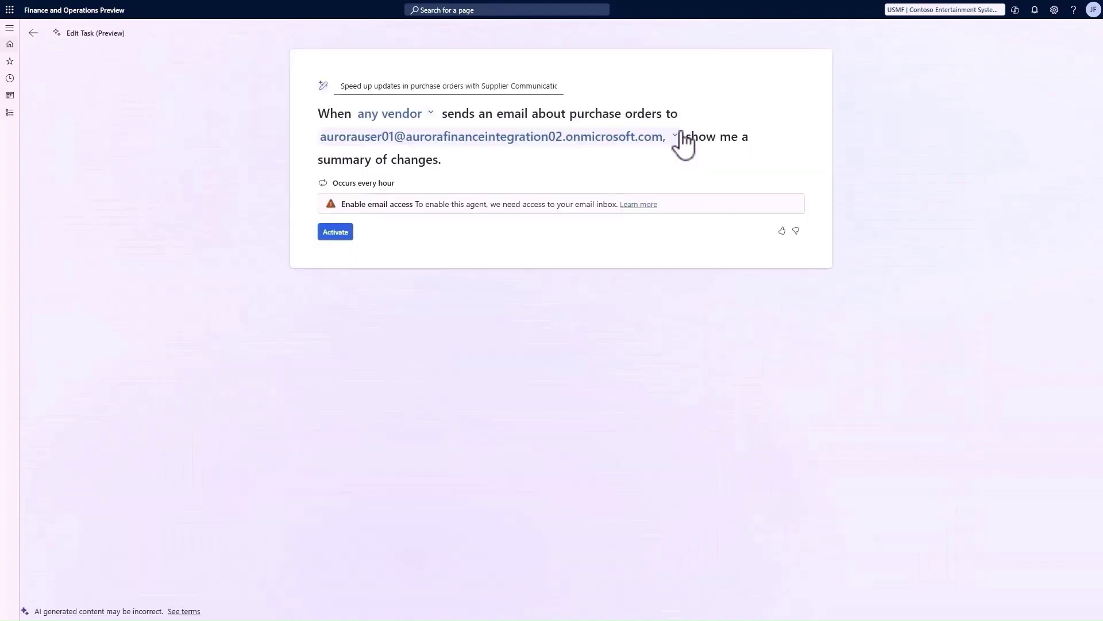
pyautogui.click(431, 114)
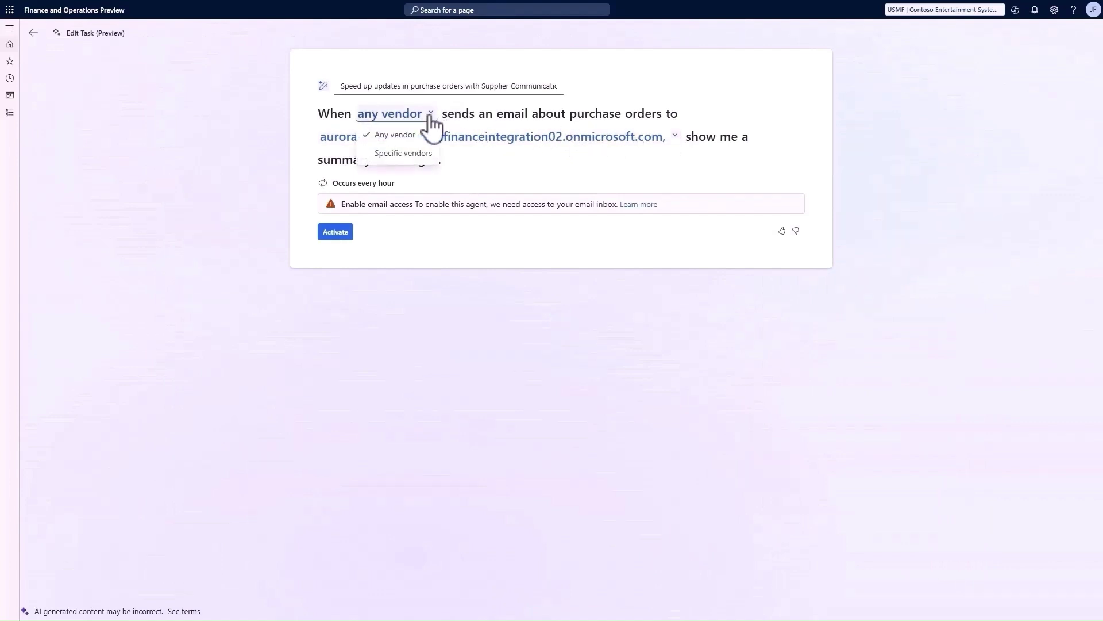
pyautogui.click(430, 115)
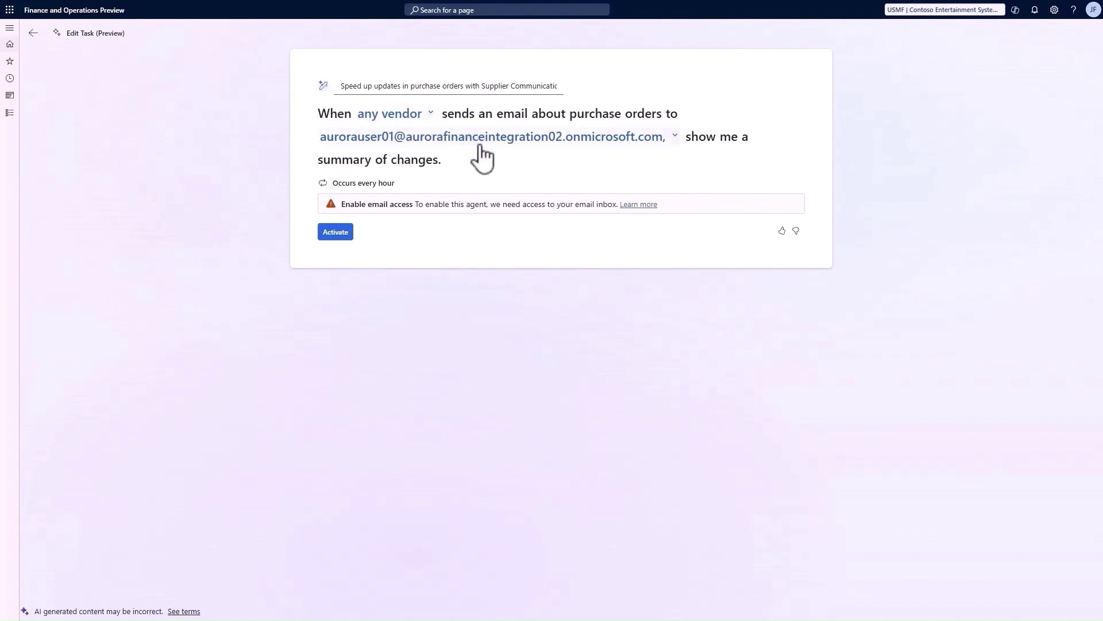
pyautogui.click(347, 235)
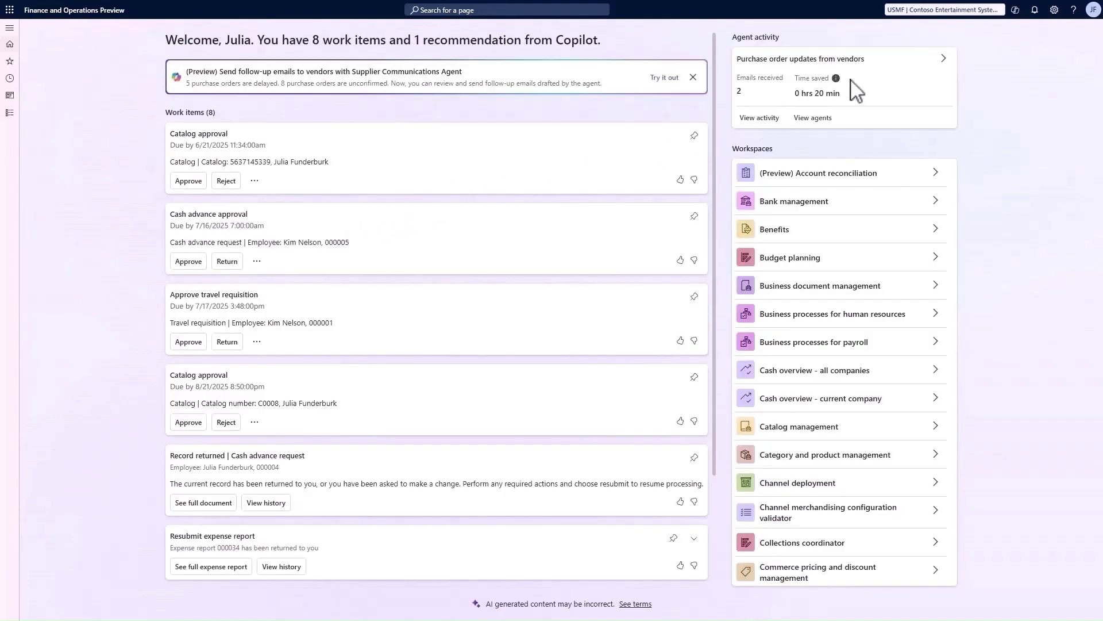
# Step: Open 'Purchase order updates from vendors' to review Acme's 209 Order confirmation
pyautogui.click(943, 66)
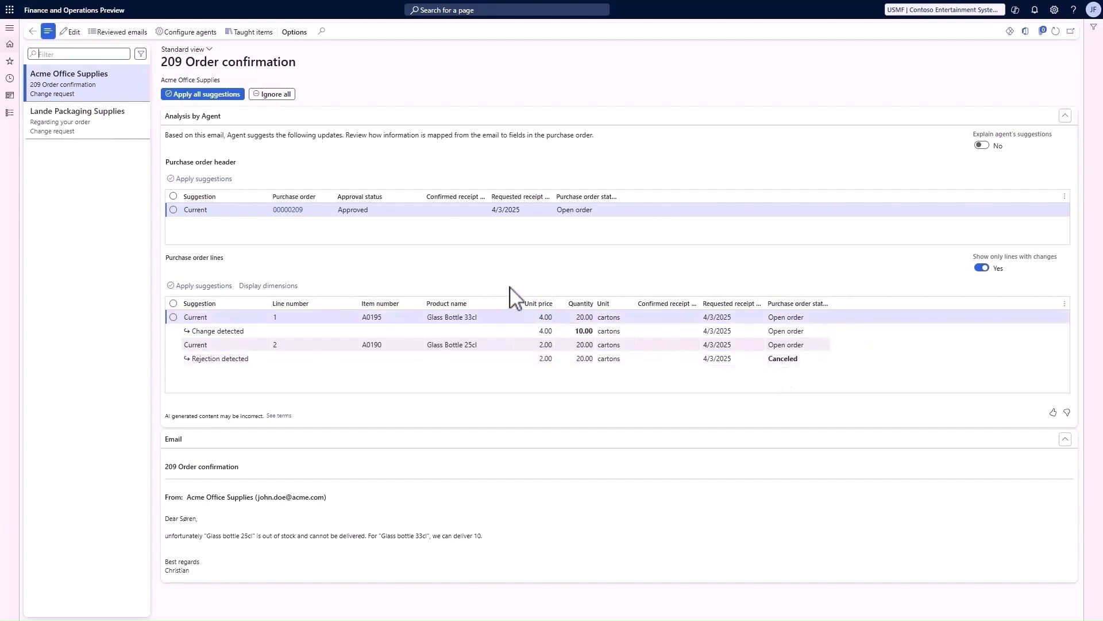
pyautogui.click(235, 109)
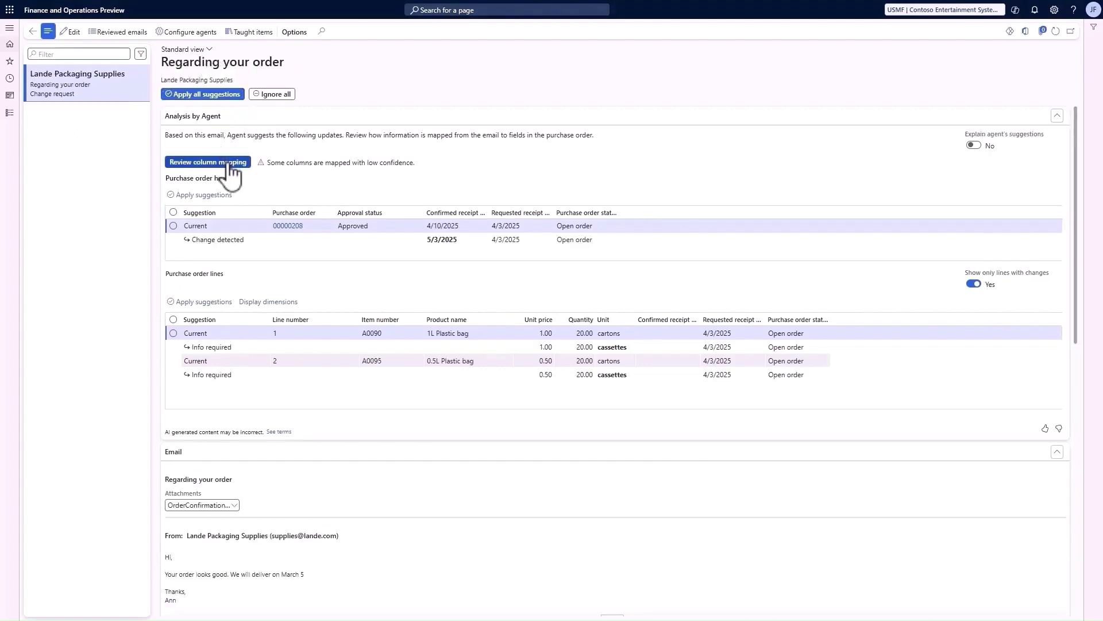
pyautogui.scroll(-3, 408, 498)
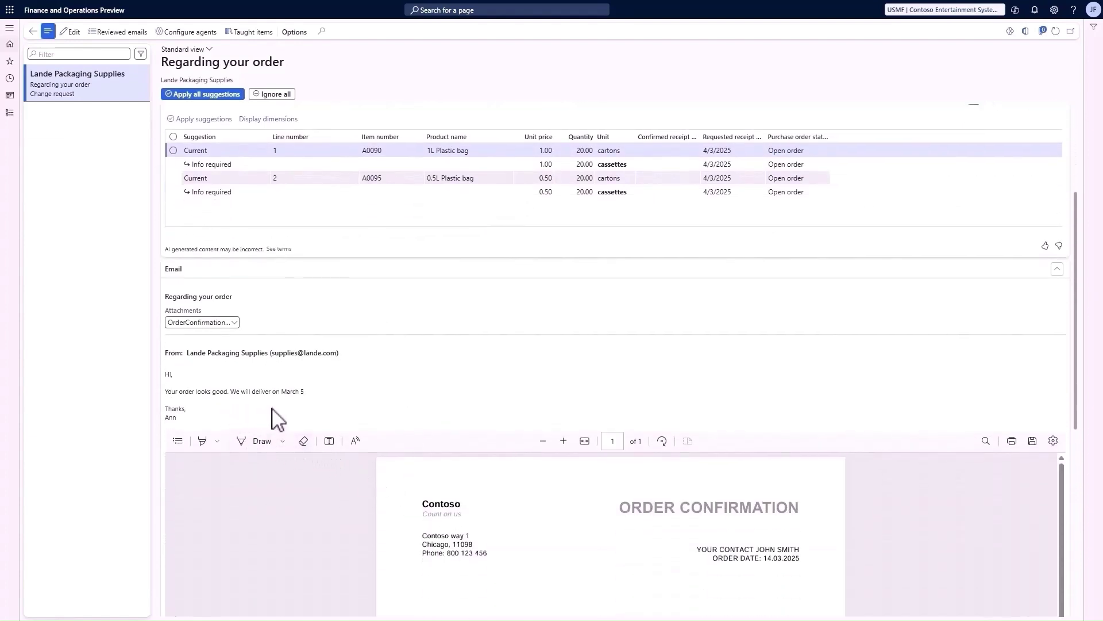
pyautogui.scroll(-1, 544, 557)
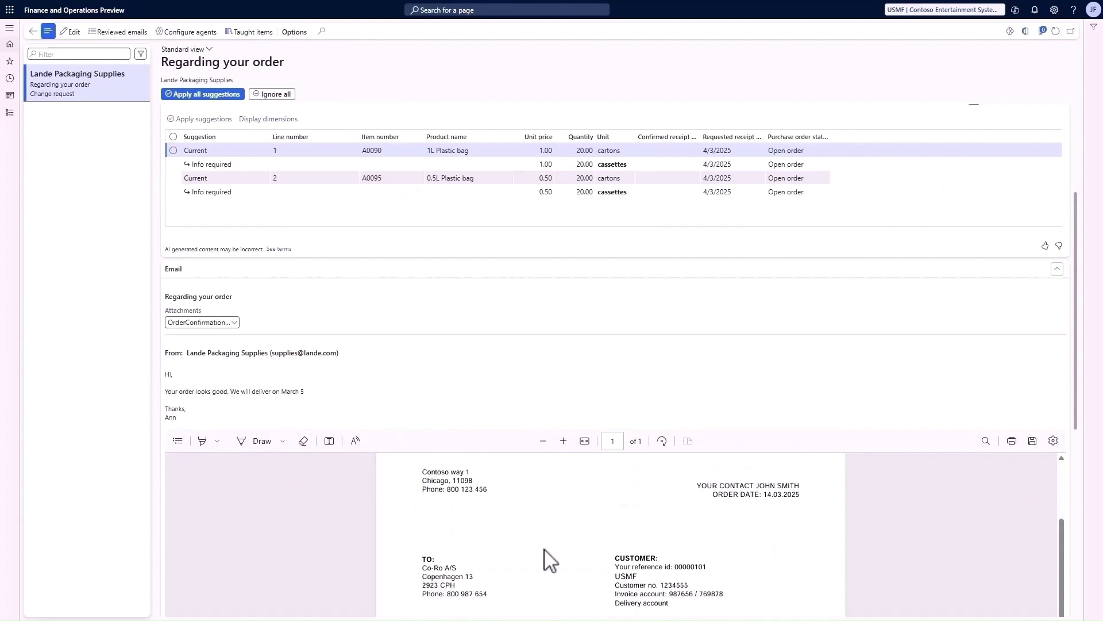
pyautogui.scroll(-5, 600, 419)
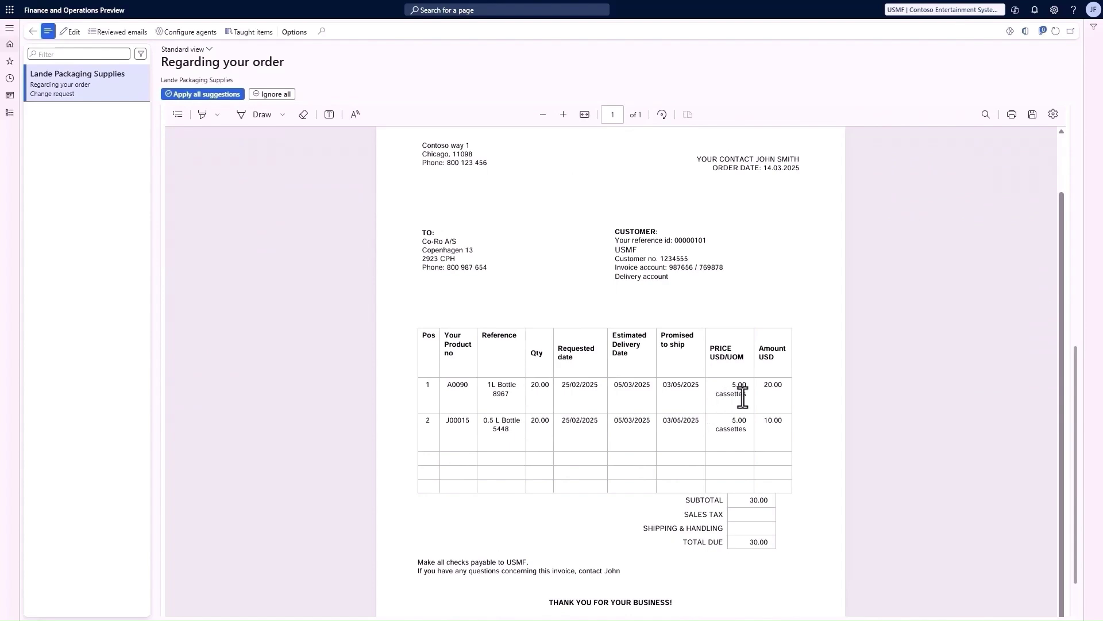
pyautogui.scroll(1, 743, 397)
pyautogui.scroll(7, 742, 397)
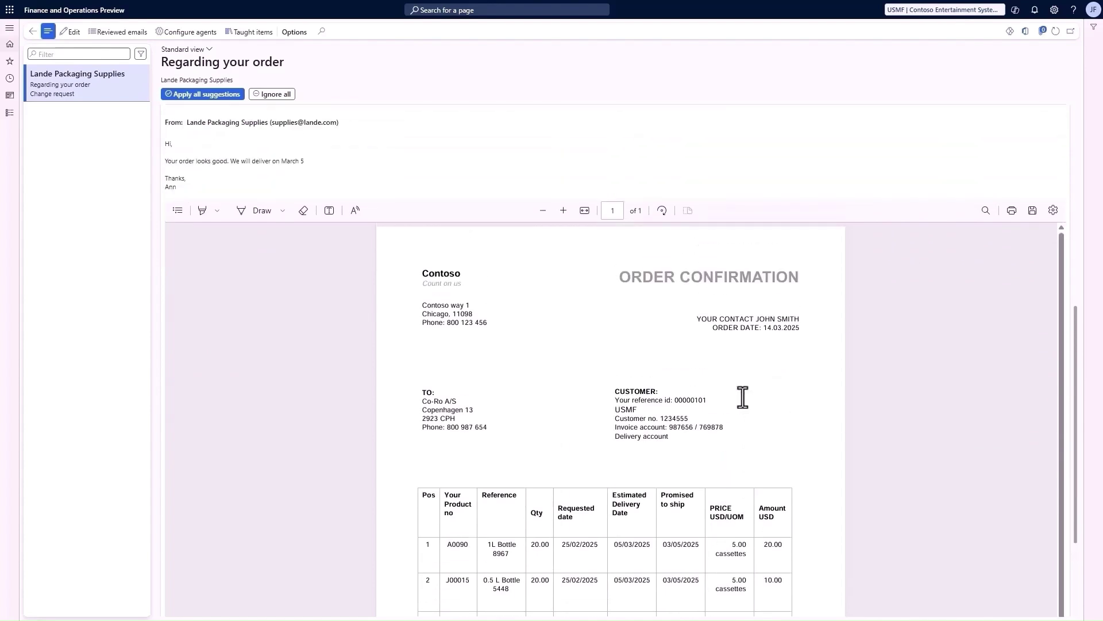
pyautogui.scroll(1, 743, 396)
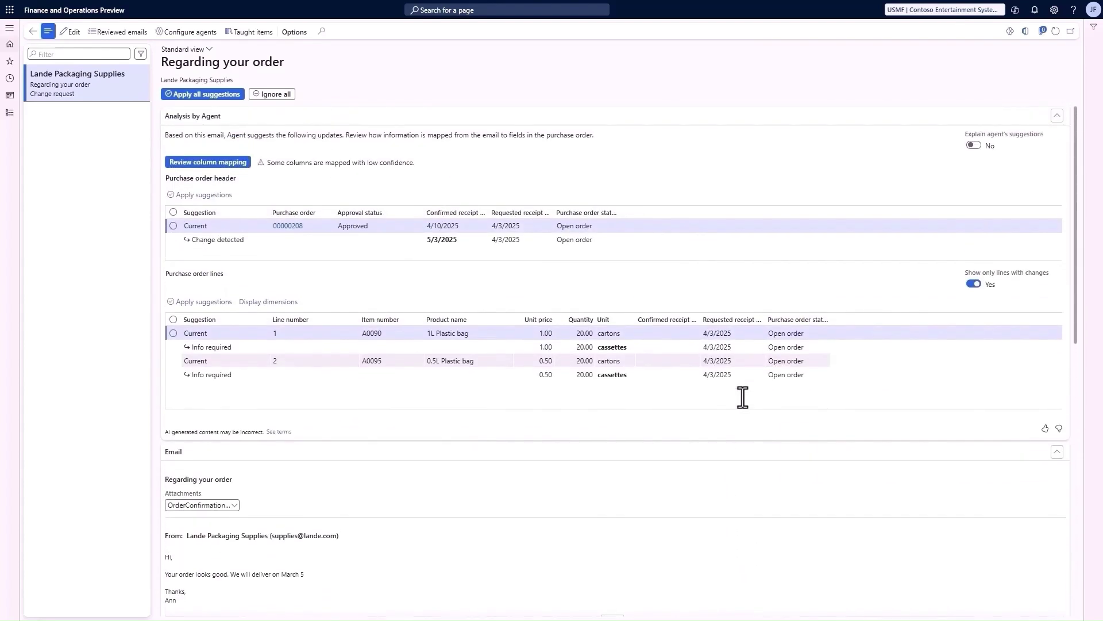
# Step: Map the vendor unit cassettes to cartons on Lande's first order line
pyautogui.click(626, 347)
pyautogui.click(642, 347)
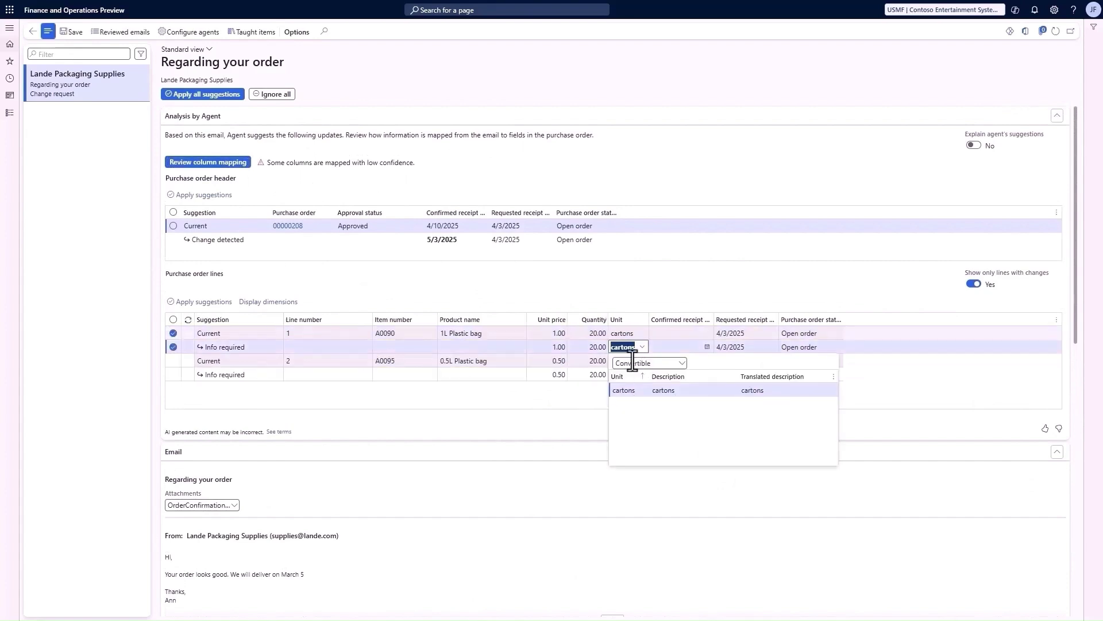
pyautogui.click(631, 391)
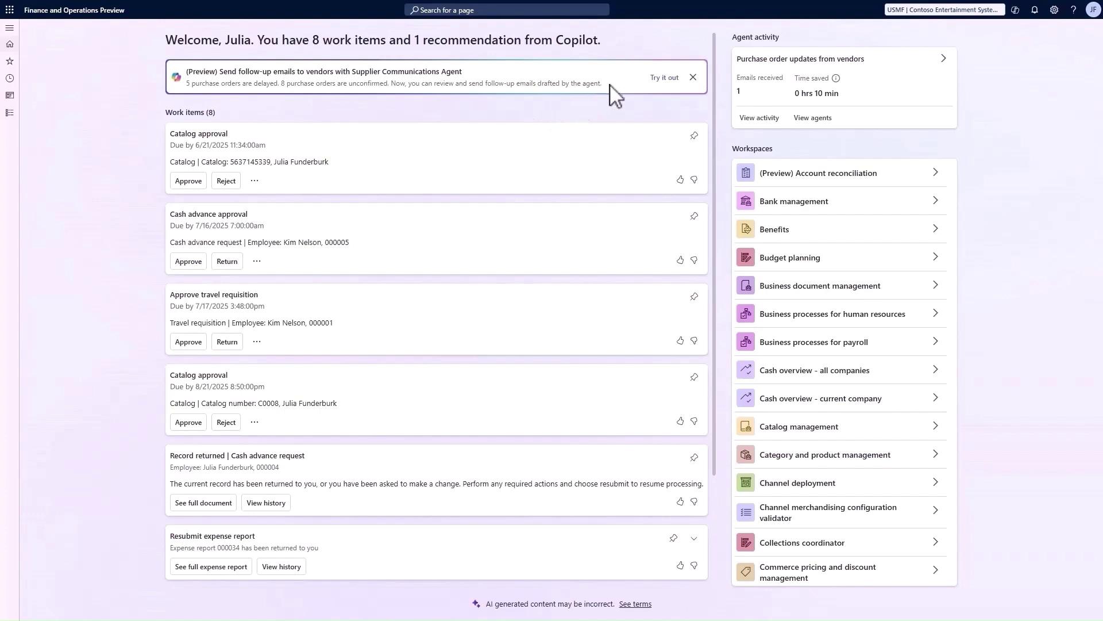
# Step: Start the vendor follow-up email task, keeping Draft, delayed purchase orders and per purchase order
pyautogui.click(654, 77)
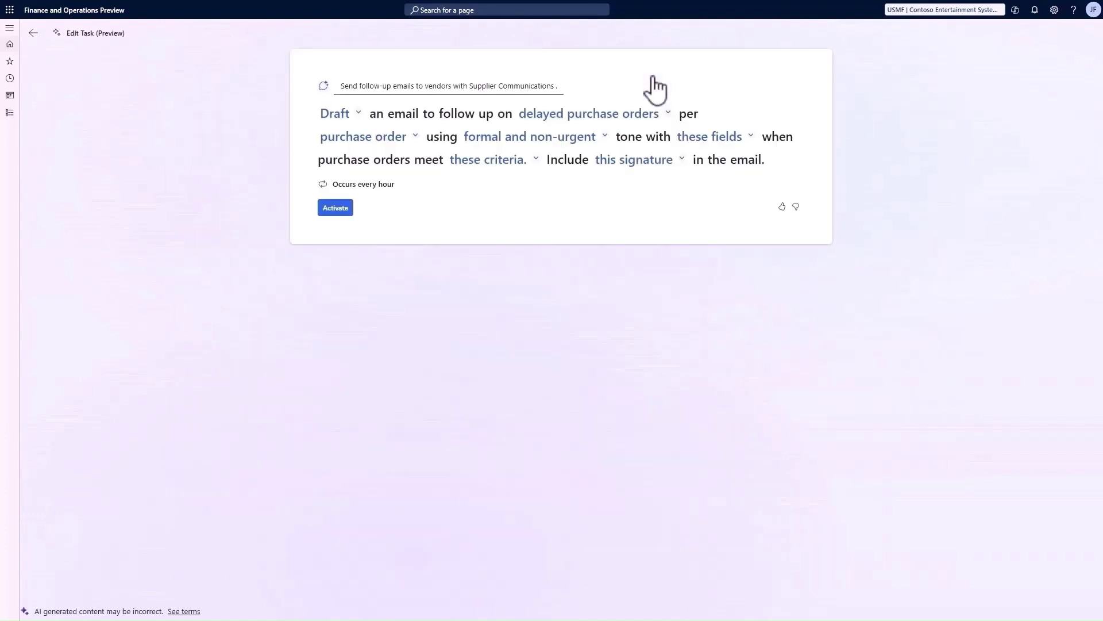
pyautogui.click(358, 113)
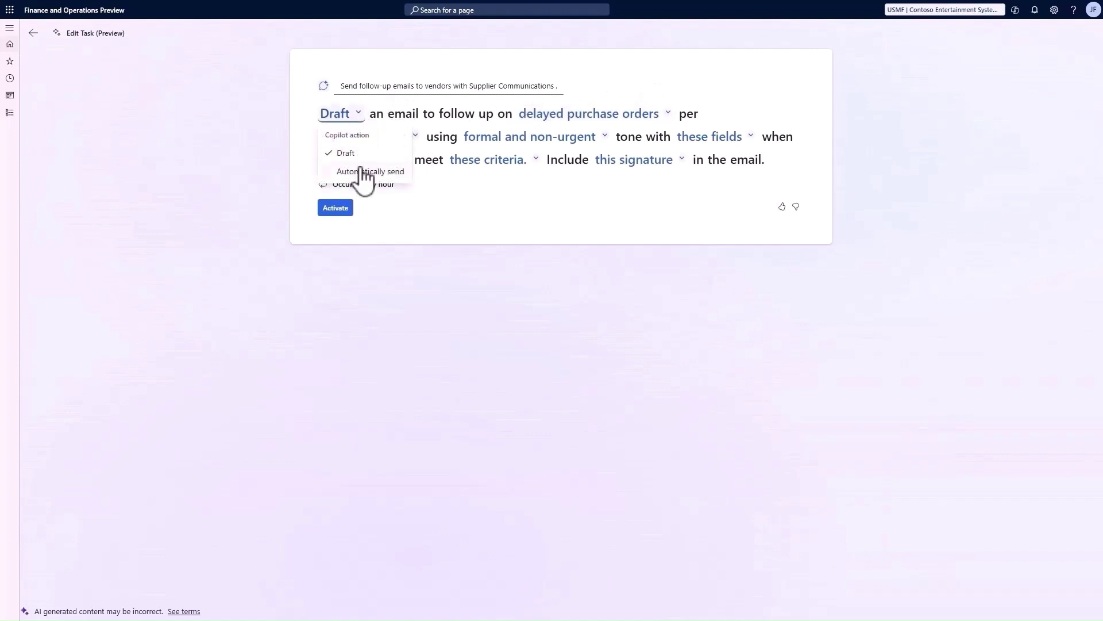
pyautogui.click(361, 118)
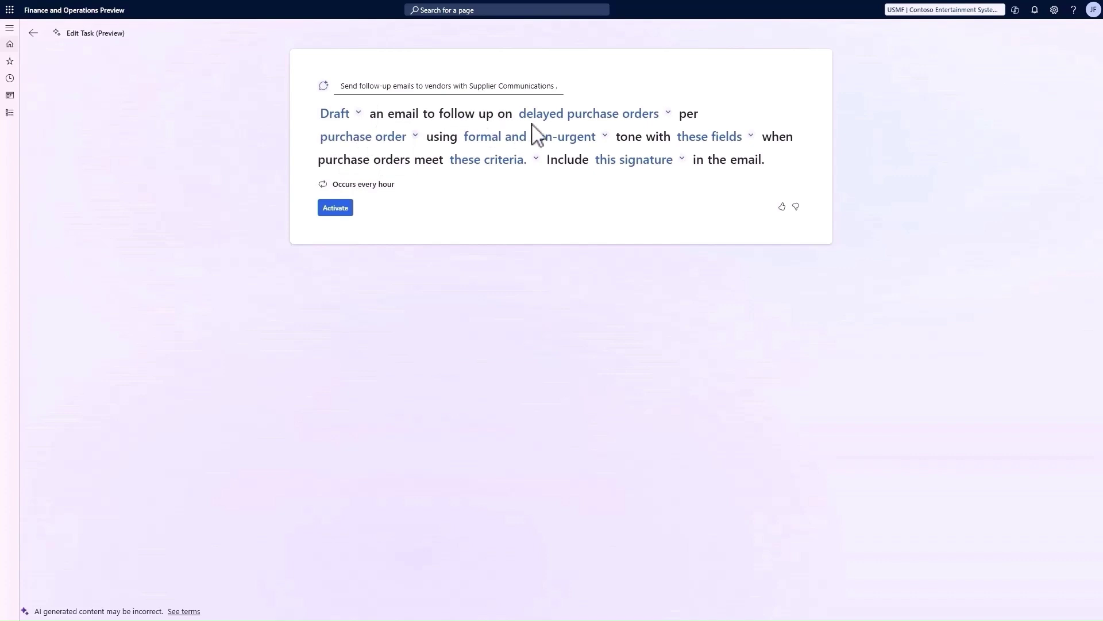
pyautogui.click(614, 120)
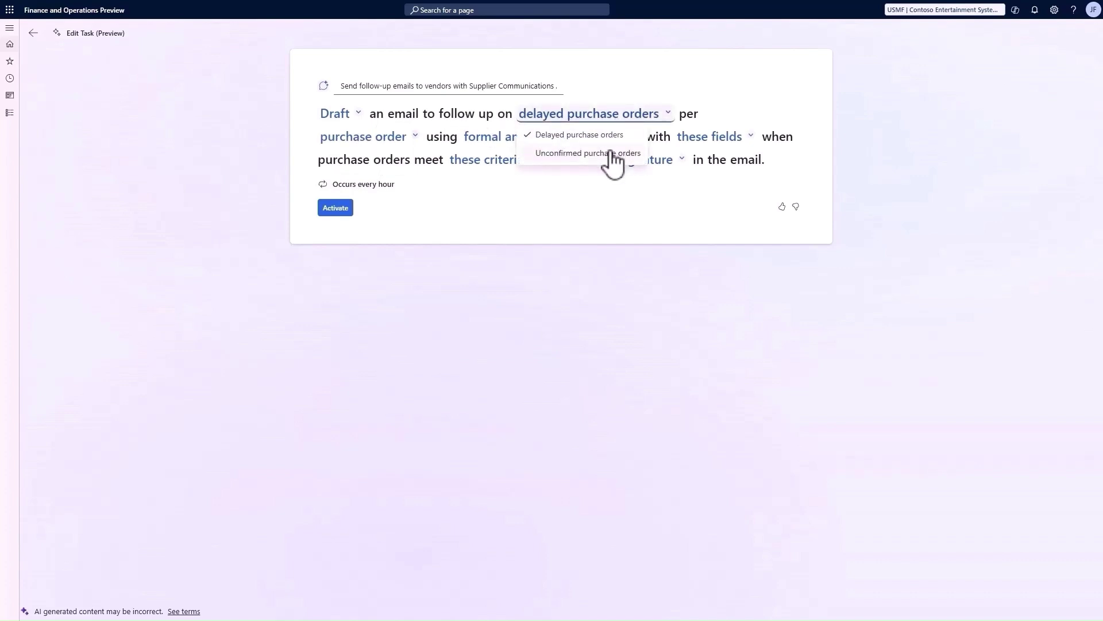
pyautogui.click(657, 118)
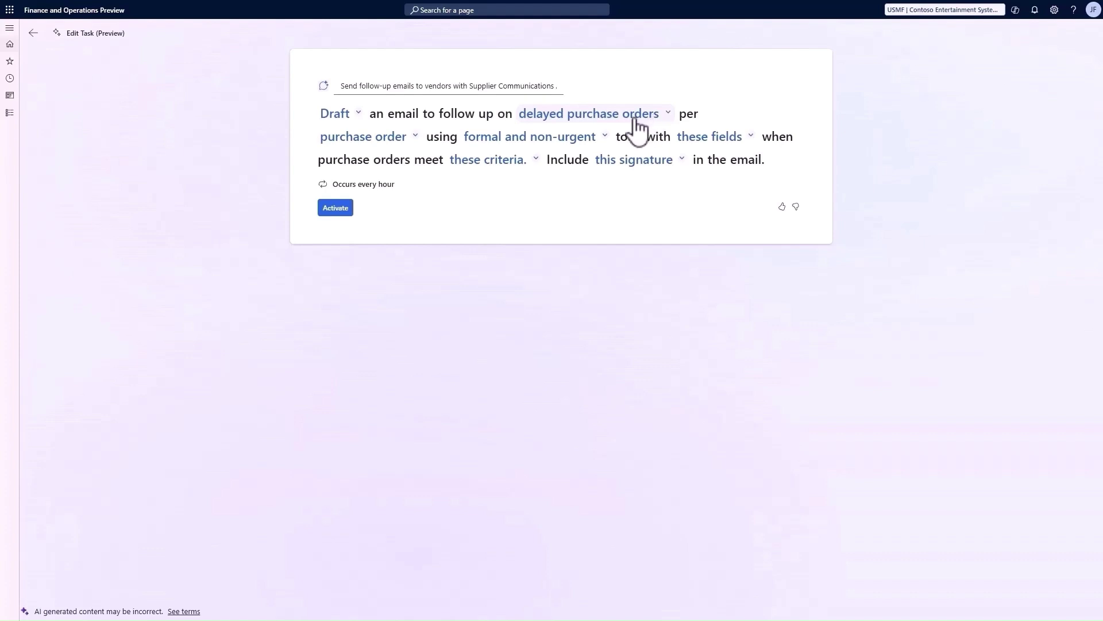
pyautogui.click(412, 143)
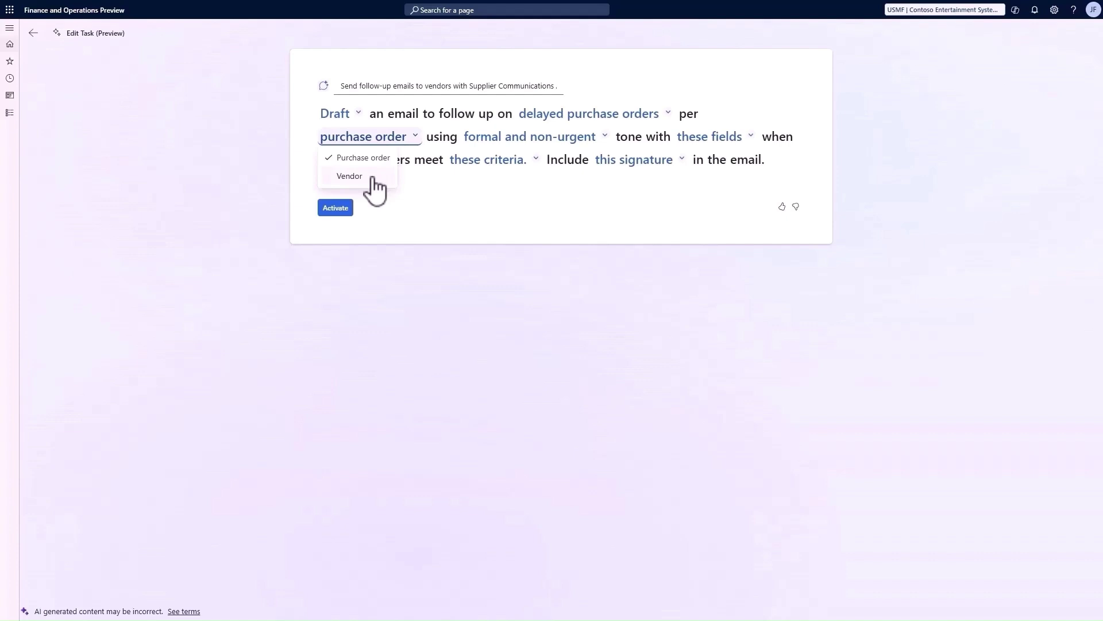
# Step: Set the follow-up email tone to Casual and Urgent
pyautogui.click(579, 142)
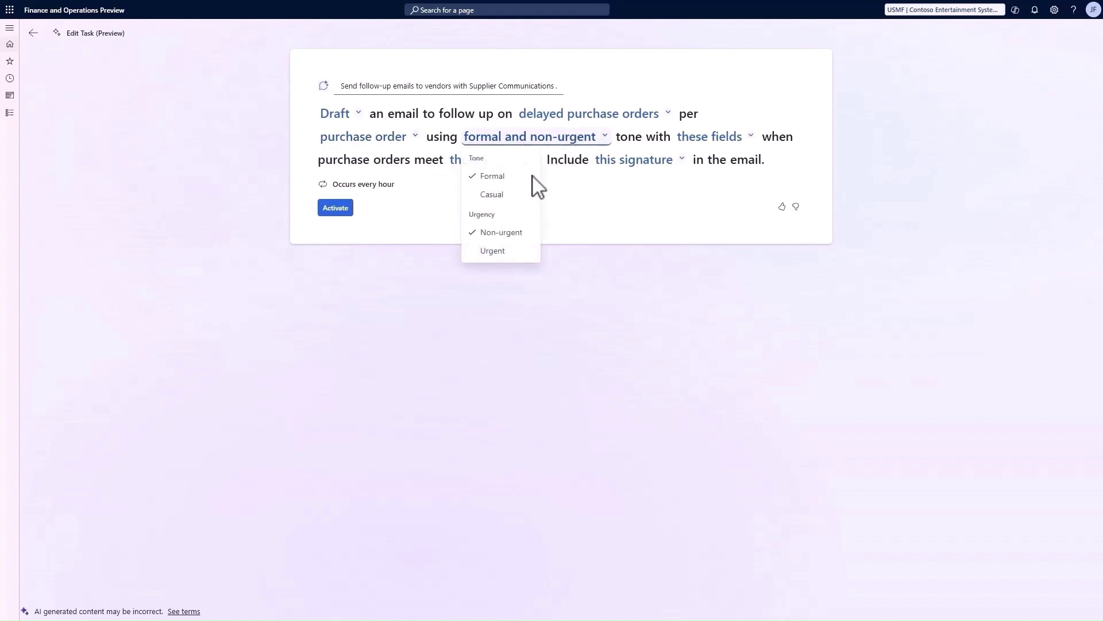
pyautogui.click(510, 195)
pyautogui.click(552, 148)
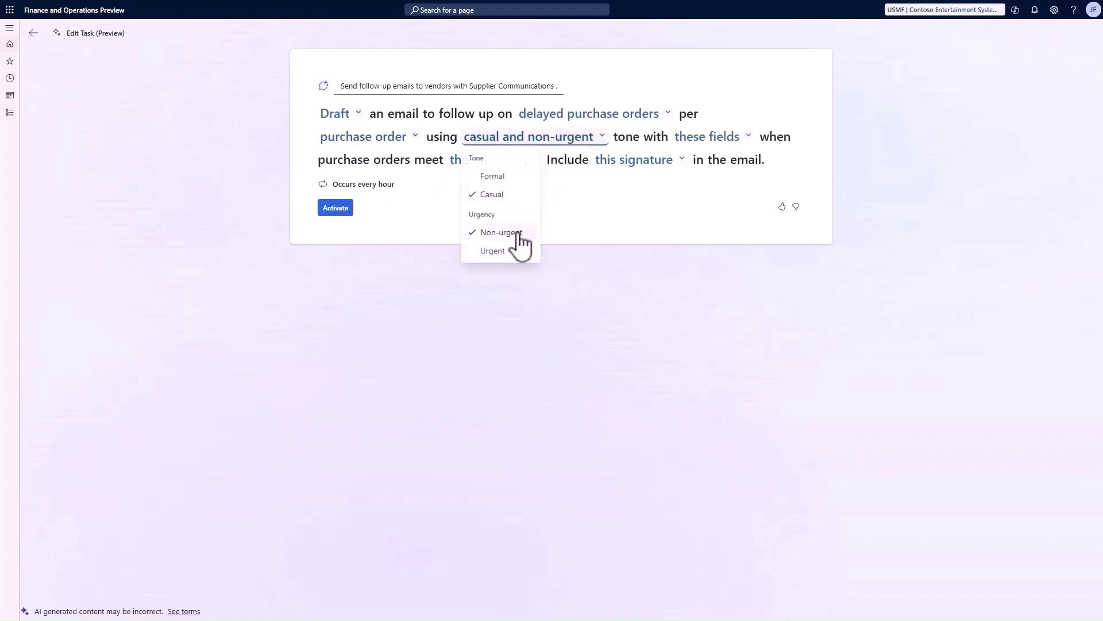
pyautogui.click(506, 253)
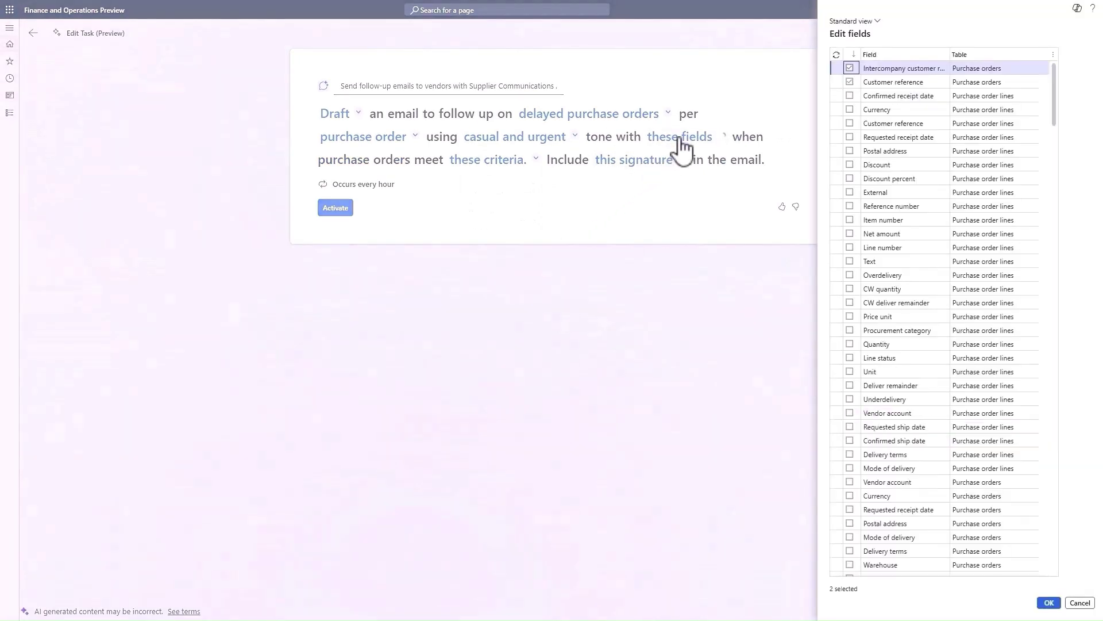
# Step: Sort the available fields A to Z and filter the table to Purchase order lines
pyautogui.click(878, 55)
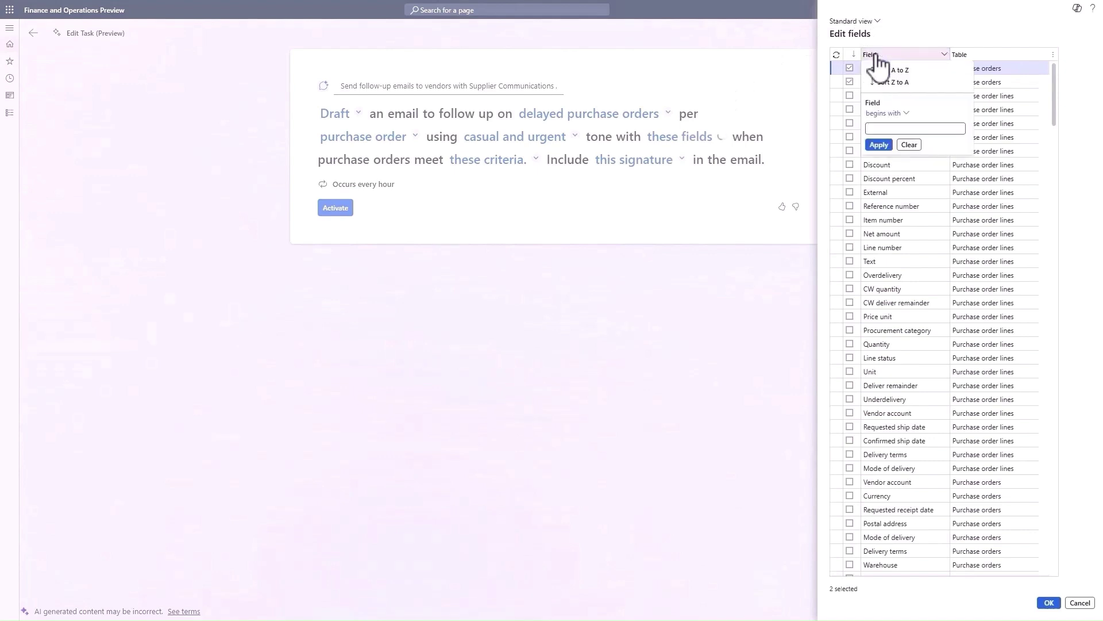
pyautogui.click(894, 70)
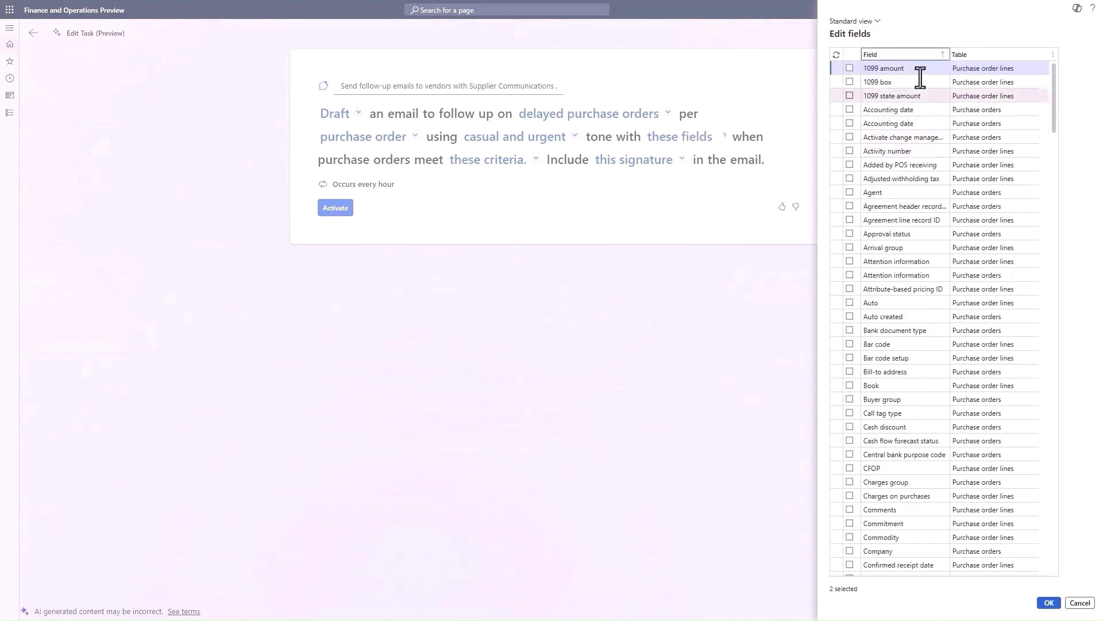
pyautogui.click(977, 55)
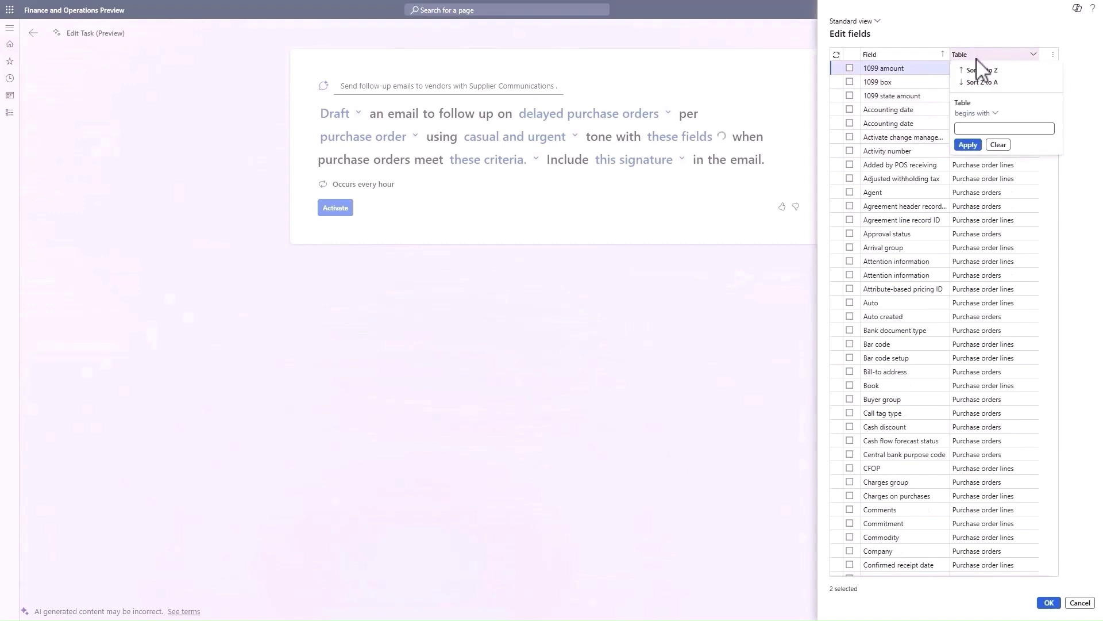
pyautogui.write('purchase order lines')
pyautogui.click(969, 145)
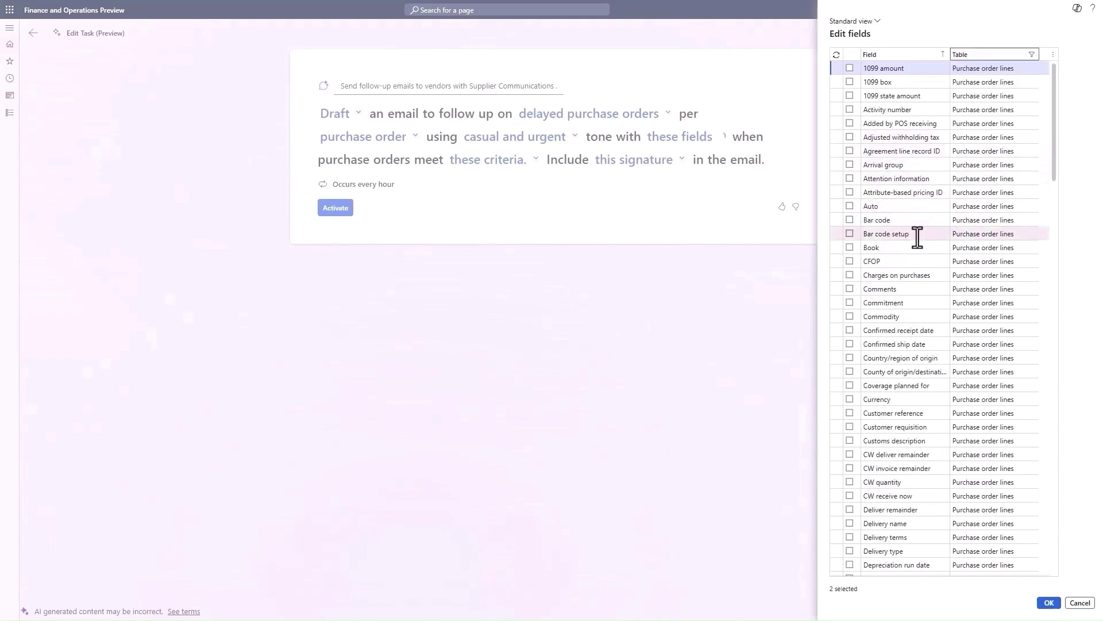
# Step: Tick Confirmed receipt date, Item number and Line number for the email
pyautogui.click(850, 330)
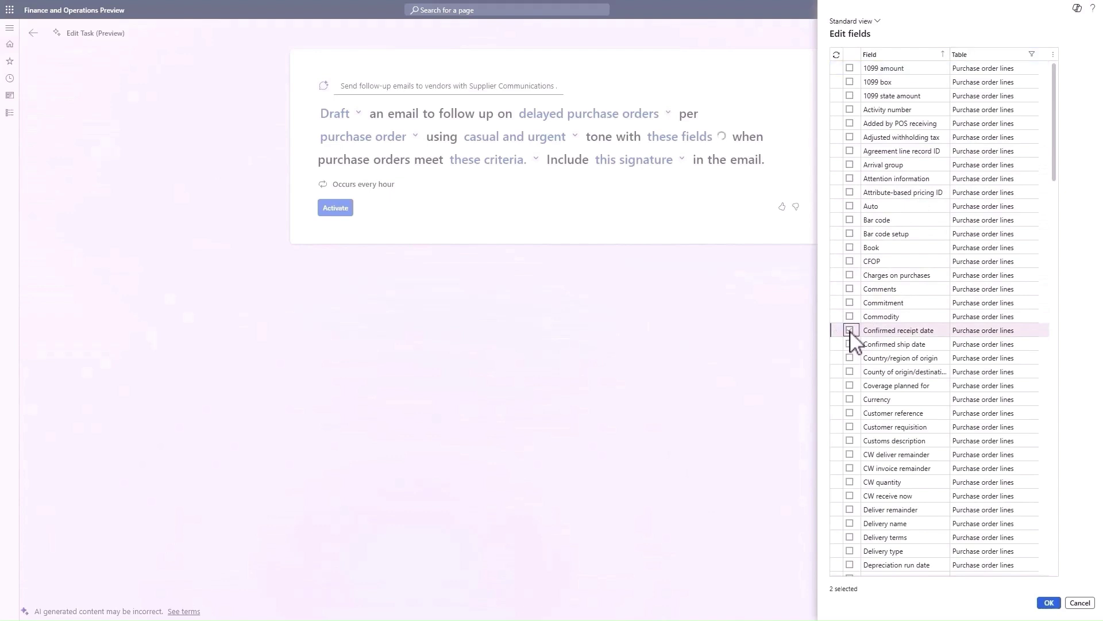
pyautogui.scroll(-8, 855, 397)
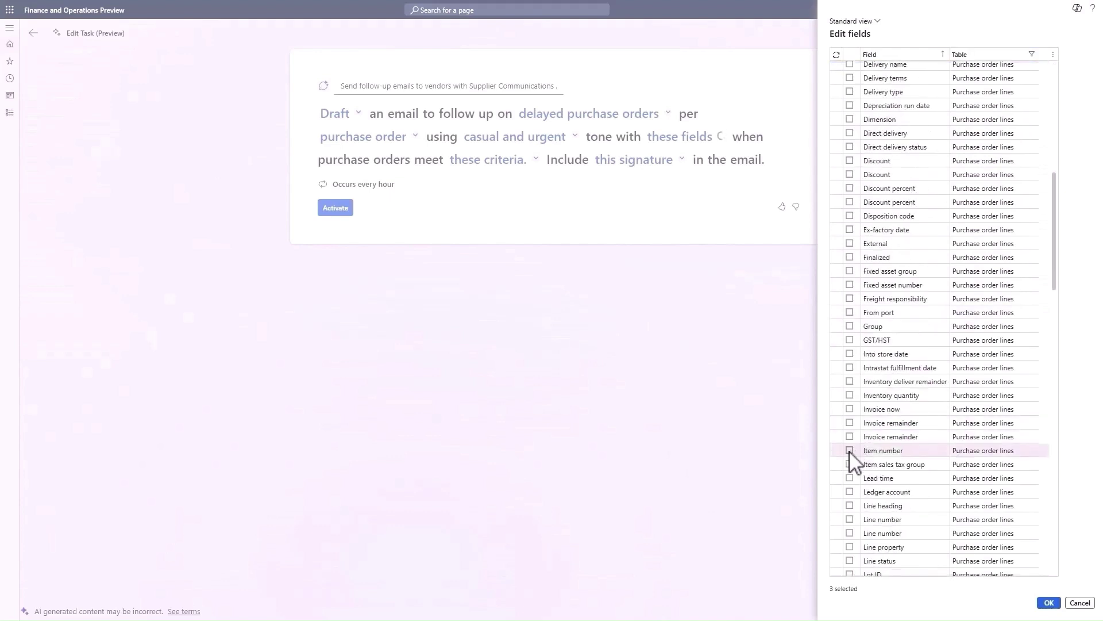
pyautogui.click(851, 450)
pyautogui.scroll(-1, 850, 452)
pyautogui.scroll(-5, 856, 462)
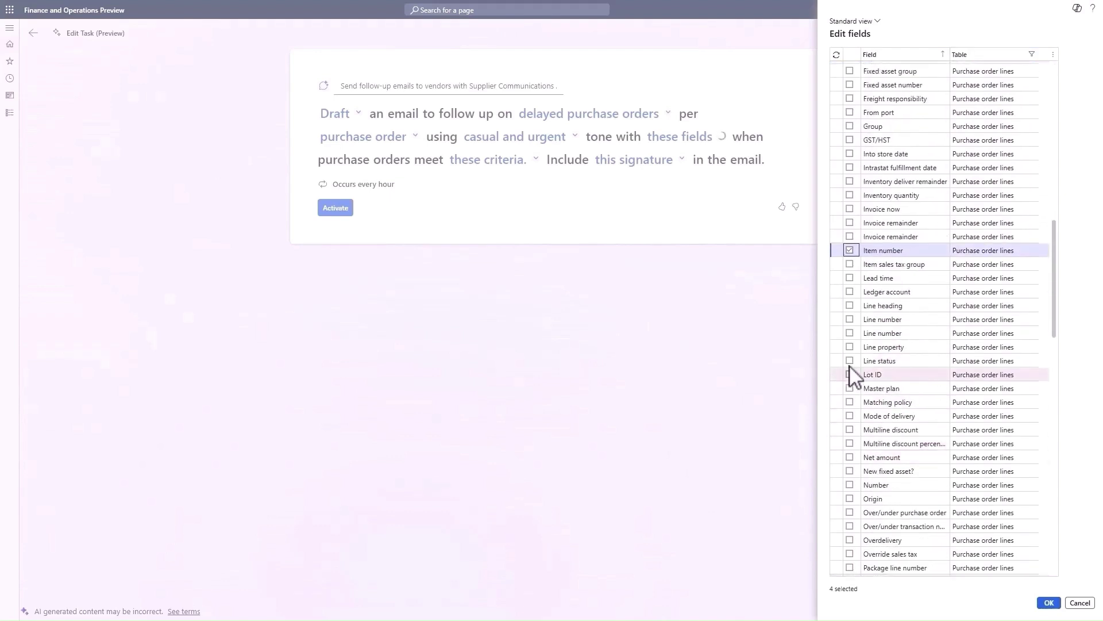
pyautogui.click(850, 334)
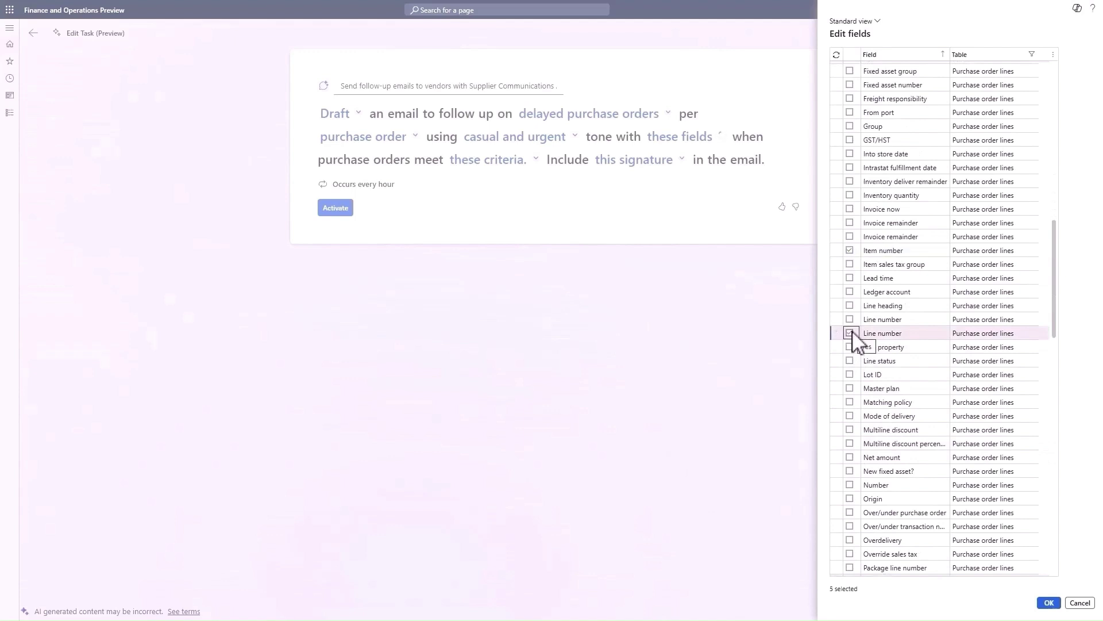
pyautogui.scroll(-7, 858, 465)
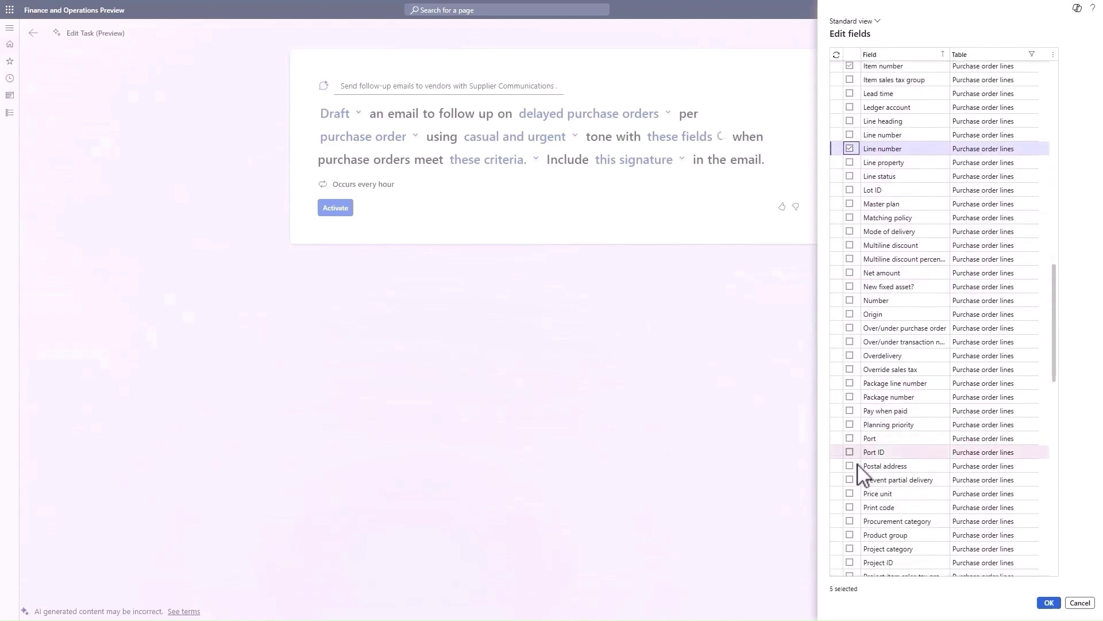
pyautogui.scroll(-5, 860, 474)
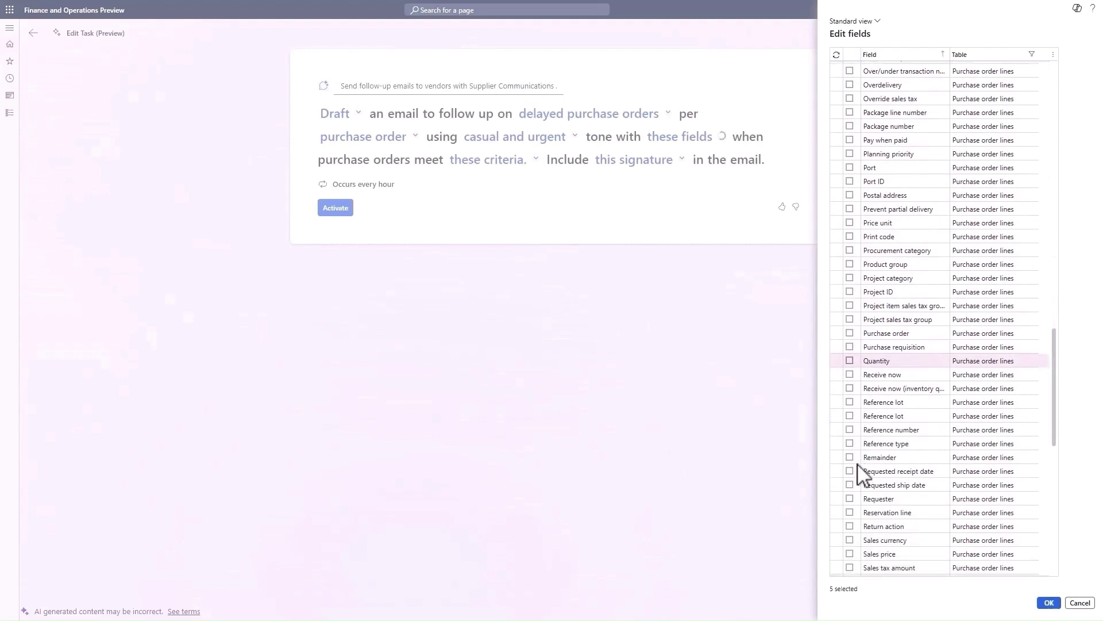
# Step: Tick Requested receipt date, Quantity and Unit, and confirm the field selection
pyautogui.click(851, 461)
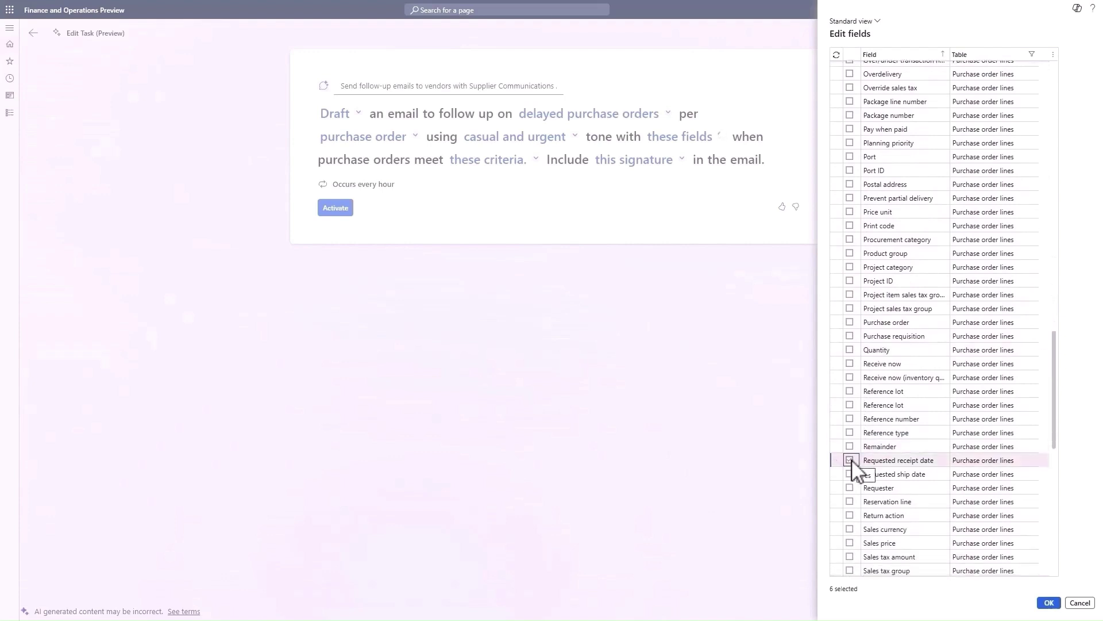
pyautogui.scroll(-4, 852, 460)
pyautogui.scroll(-5, 857, 470)
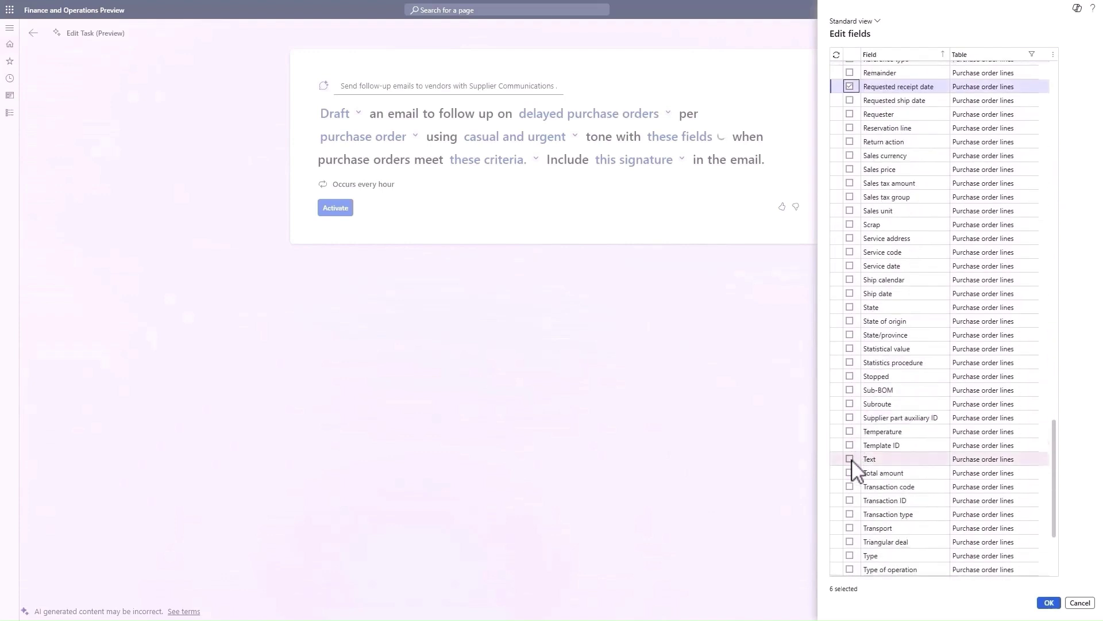
pyautogui.scroll(3, 855, 469)
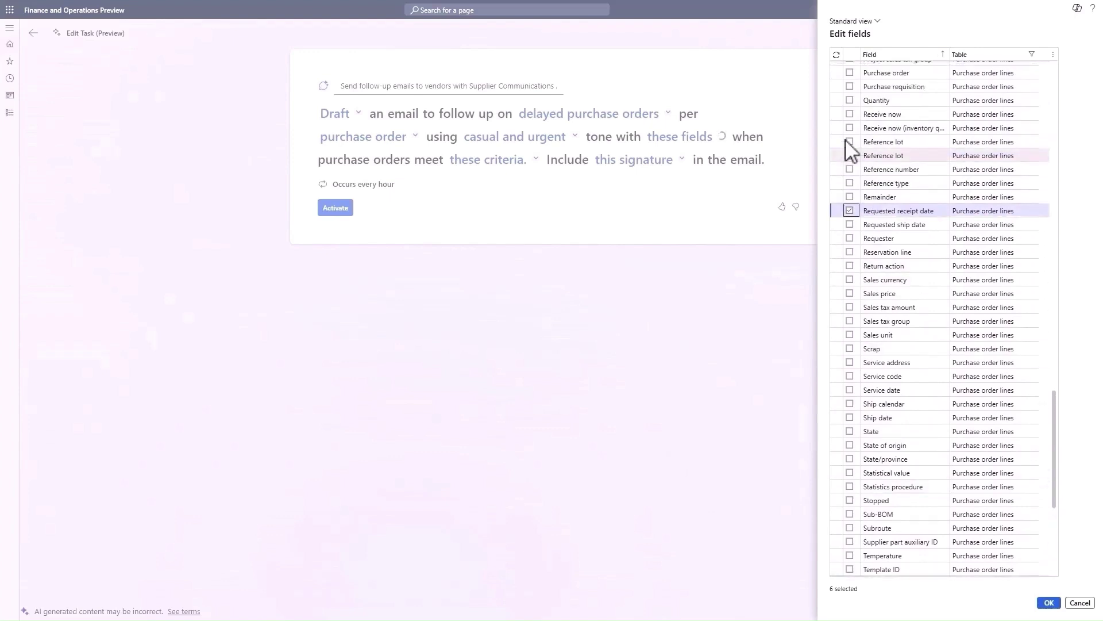
pyautogui.click(851, 100)
pyautogui.scroll(-6, 862, 350)
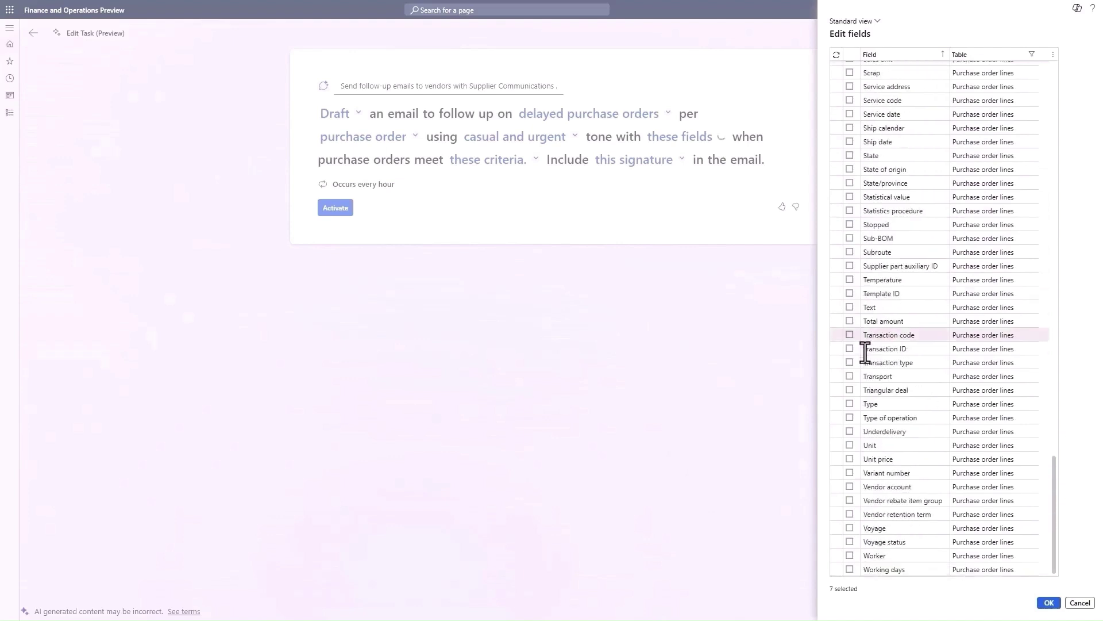
pyautogui.click(851, 446)
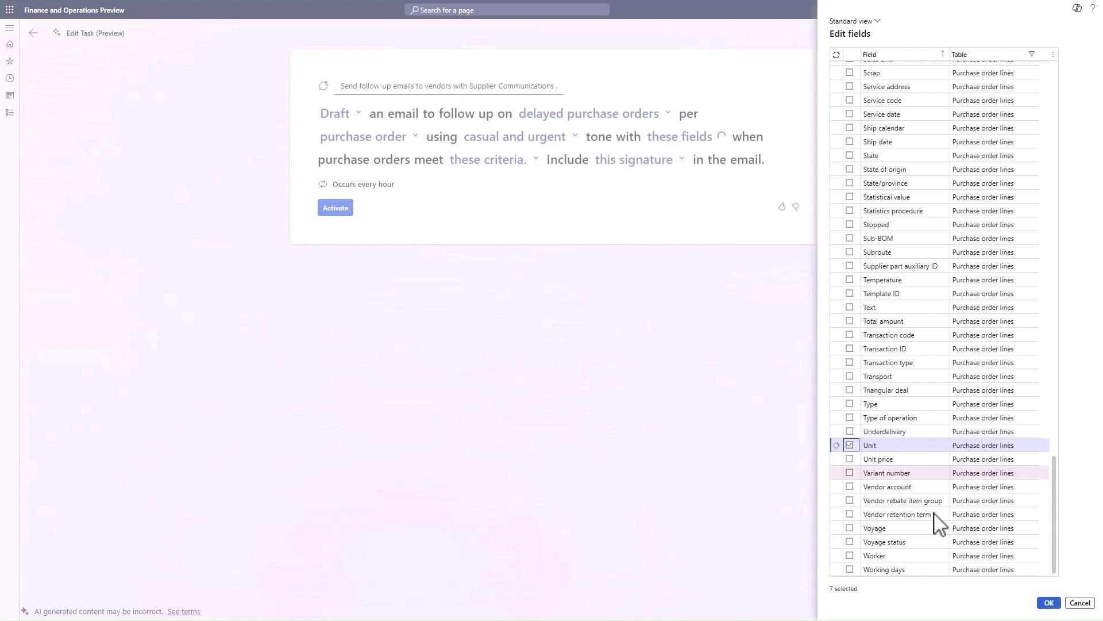
pyautogui.click(1049, 603)
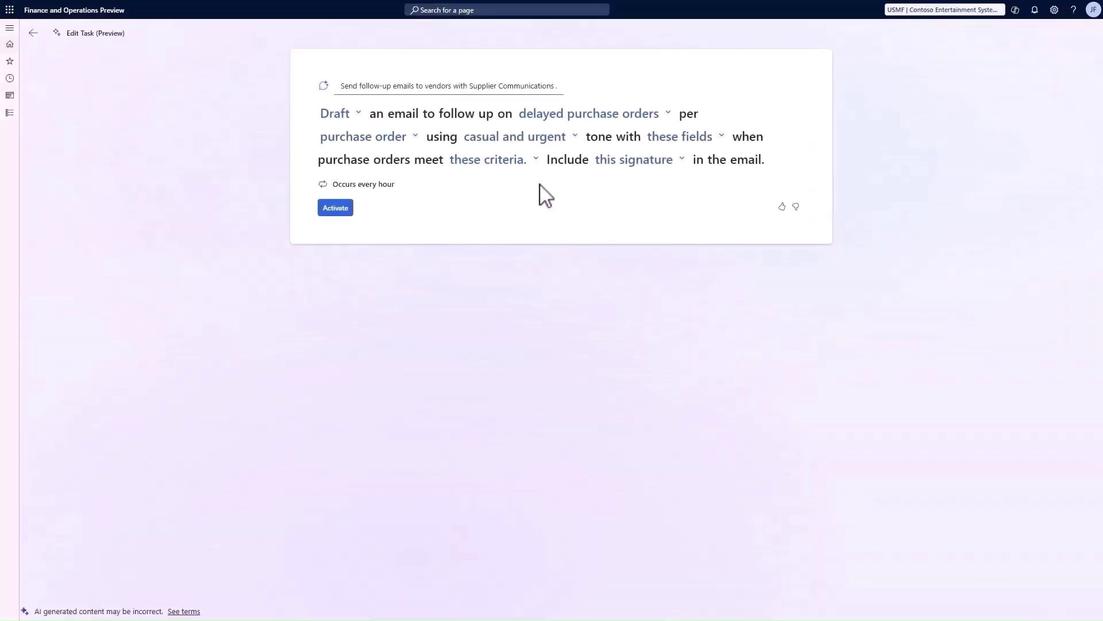
# Step: Change the Confirmed receipt date criterion's start from 60 to 3 days before today
pyautogui.click(535, 167)
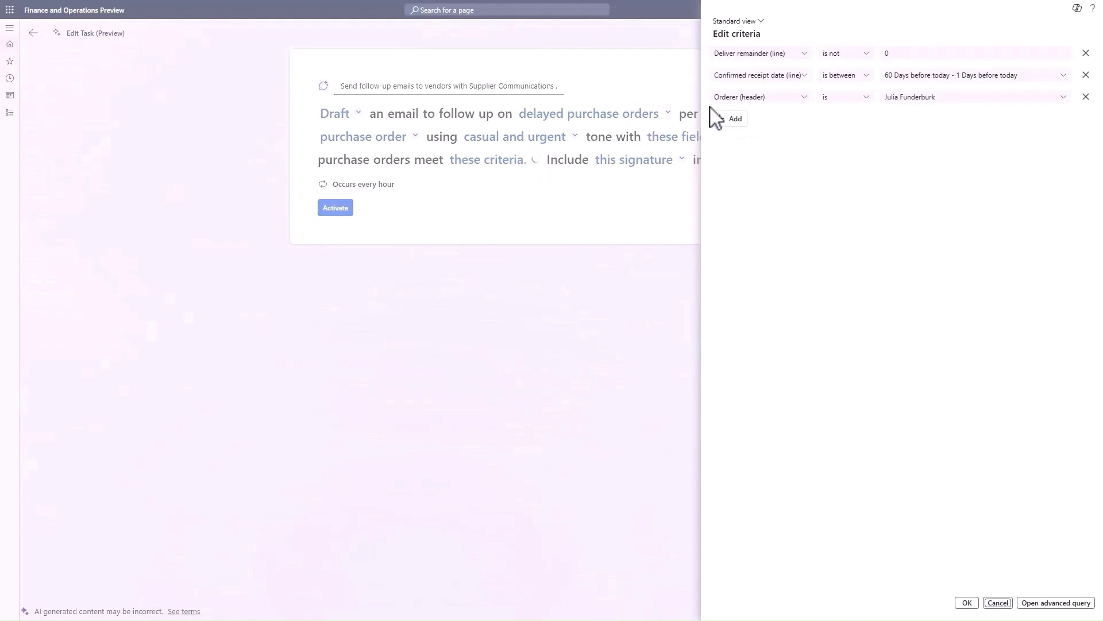
pyautogui.click(894, 74)
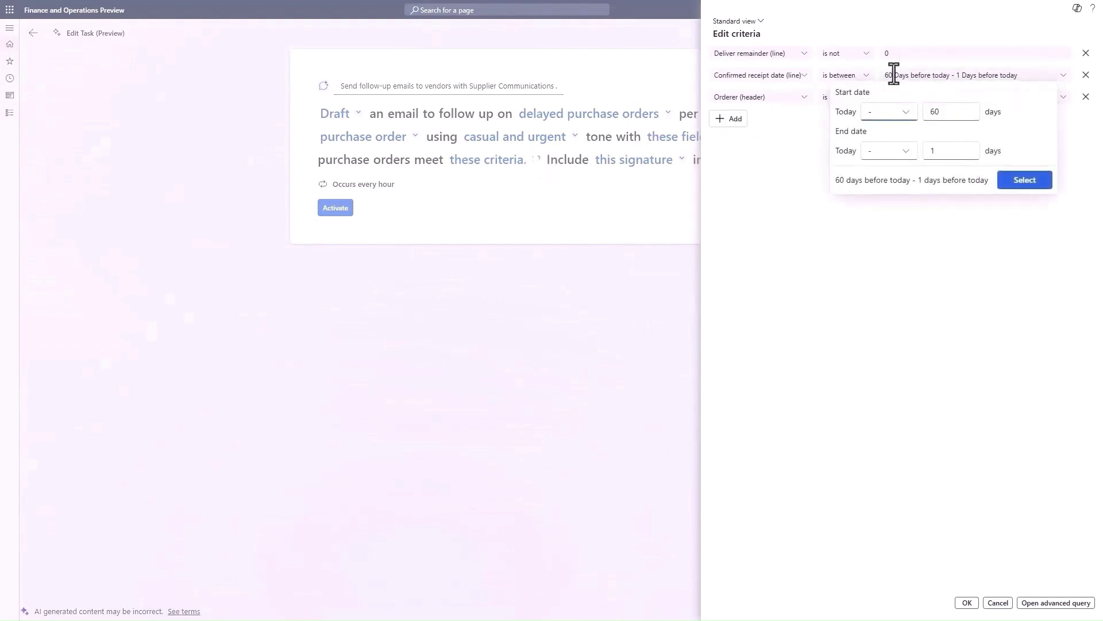
pyautogui.doubleClick(951, 111)
pyautogui.write('3')
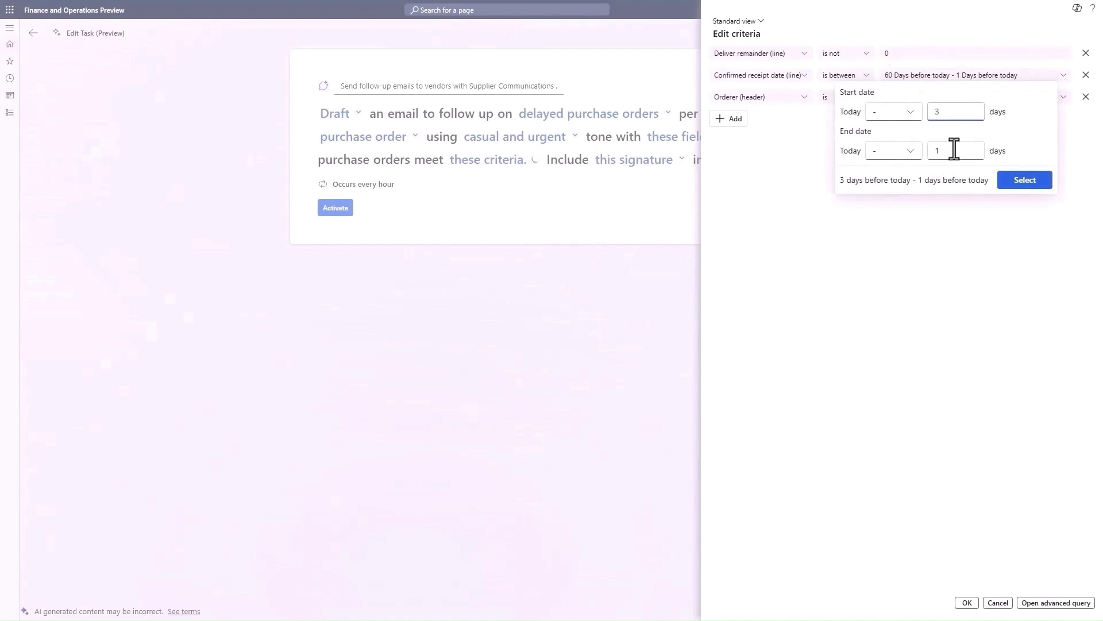
pyautogui.click(1025, 180)
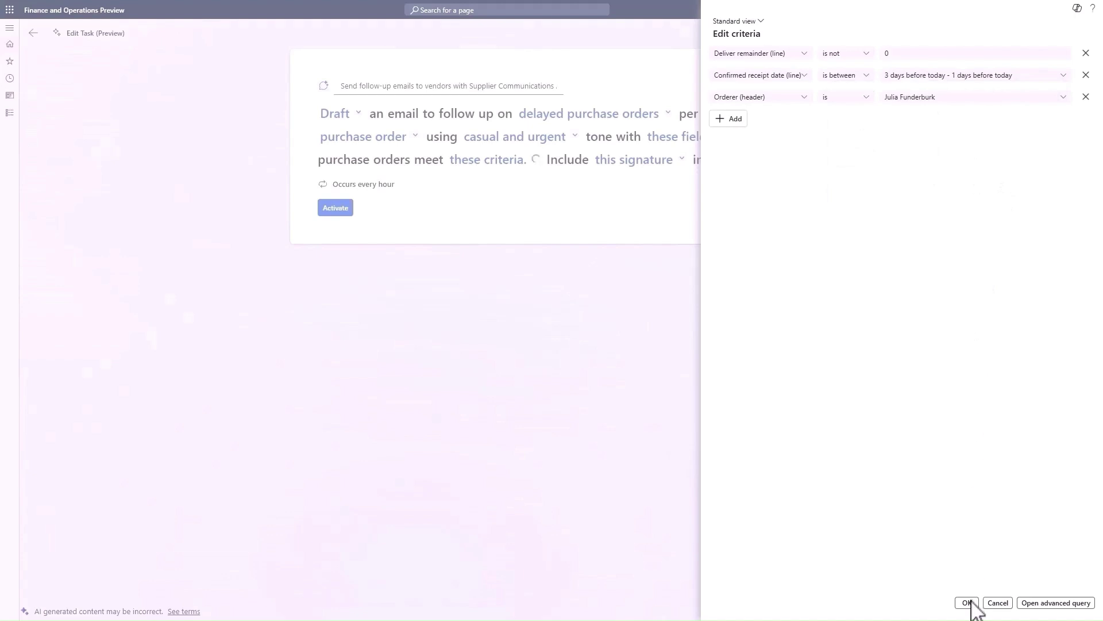
pyautogui.click(967, 602)
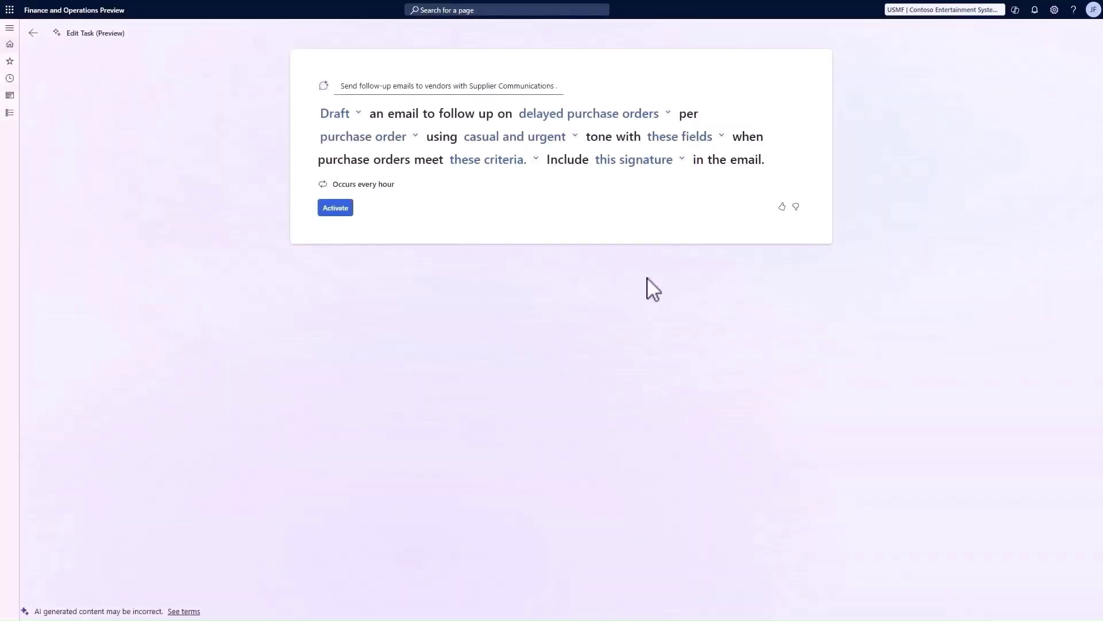
pyautogui.click(646, 162)
# Step: Write the signature 'Thanks very much', then the sender's first name and Contoso Entertainment
pyautogui.click(737, 108)
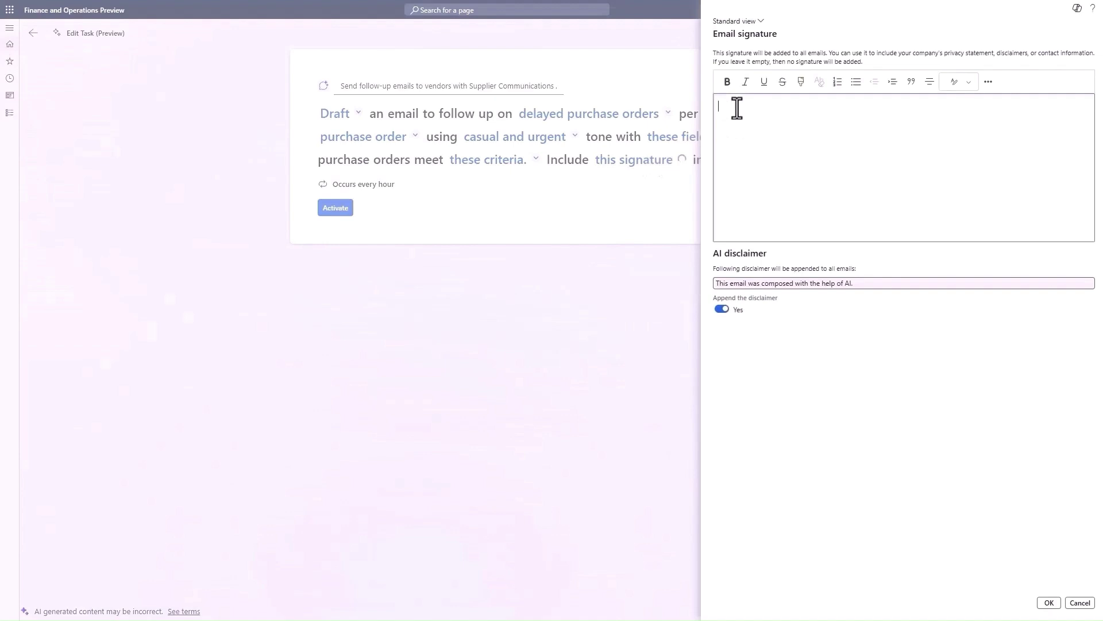
pyautogui.write('Thanks very much')
pyautogui.press('Return')
pyautogui.write('Julia ')
pyautogui.write('Contoso Entertainment')
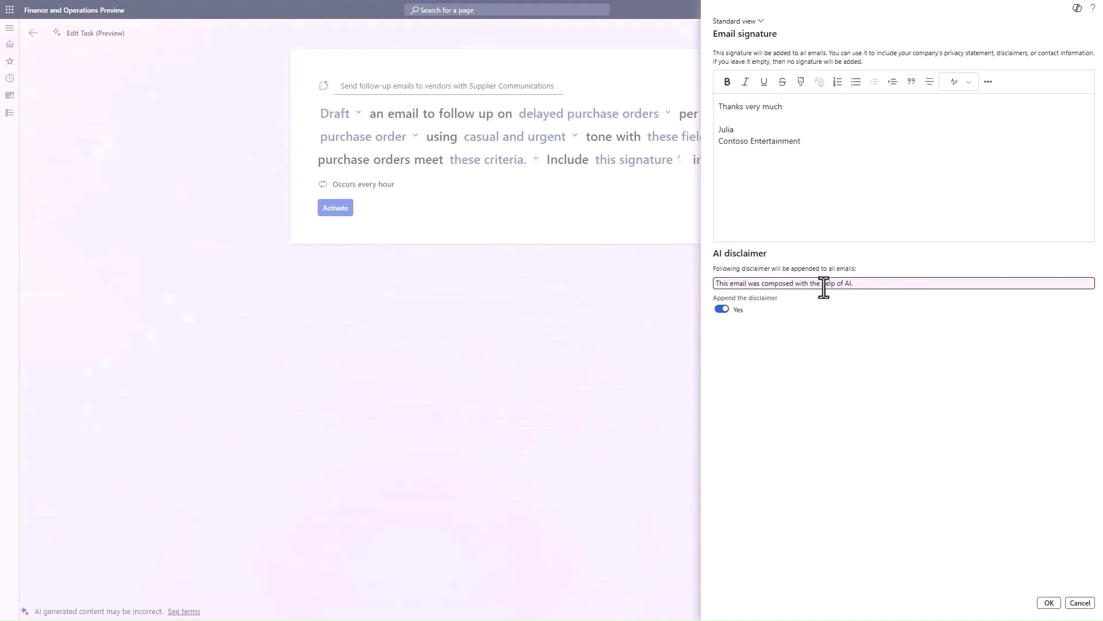
pyautogui.click(1049, 603)
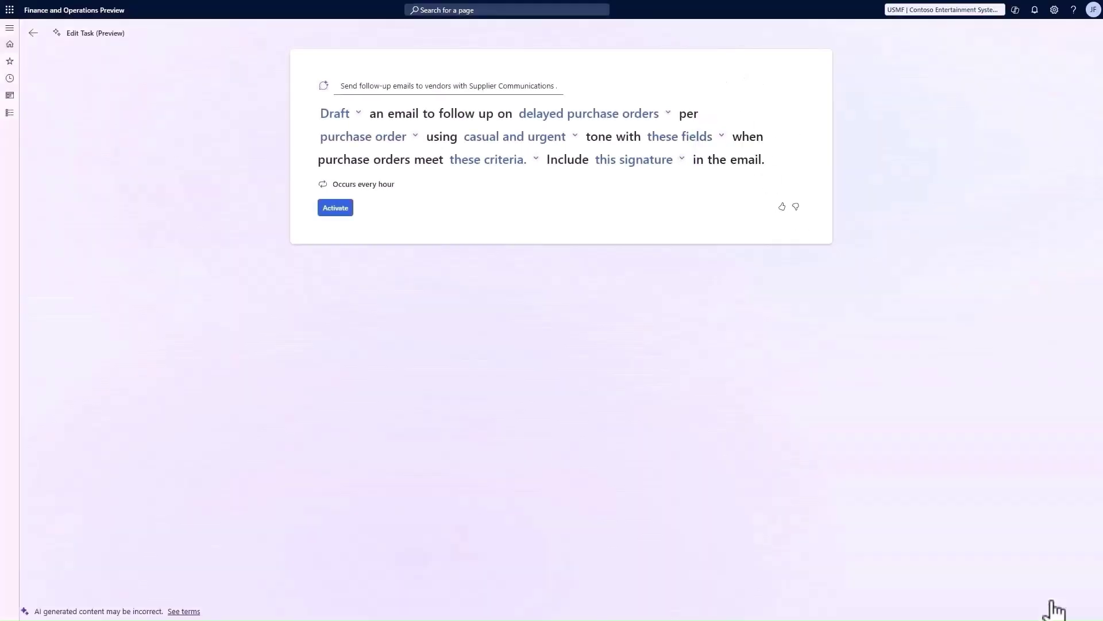
# Step: Activate the vendor follow-up email task
pyautogui.click(346, 209)
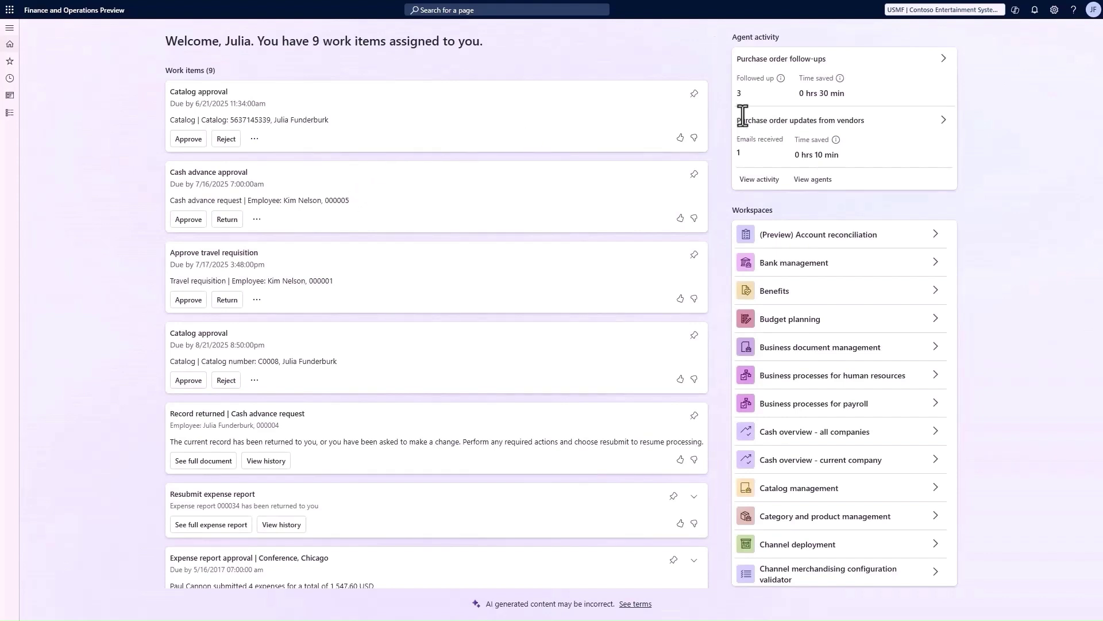
# Step: Open Purchase order follow-ups to see the three drafted emails awaiting review
pyautogui.click(944, 60)
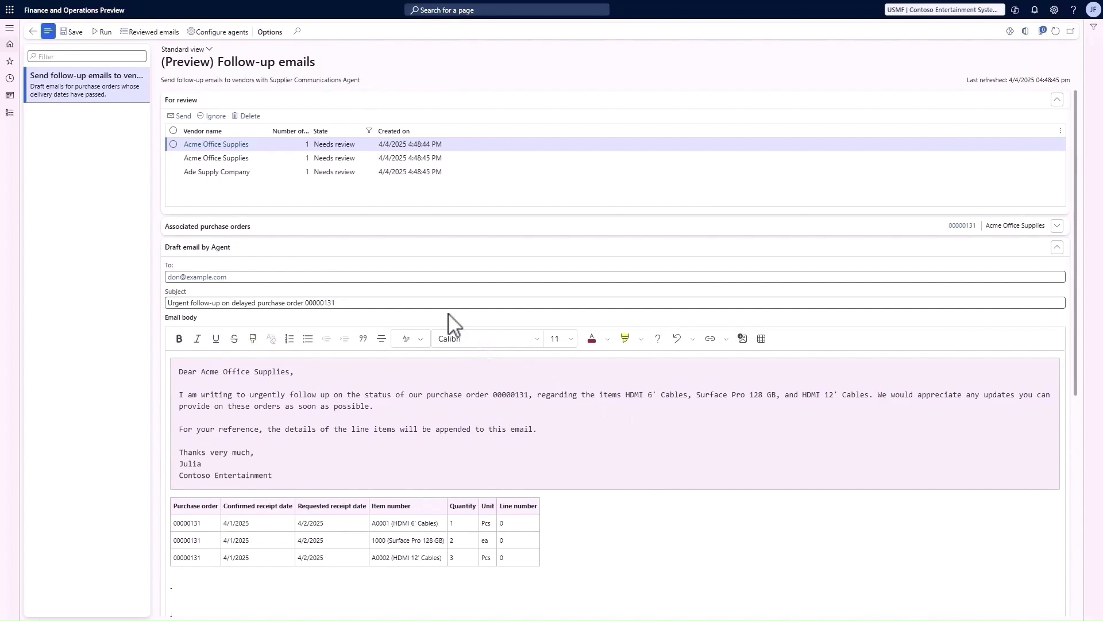
# Step: Select the first Acme Office Supplies draft for order 00000131 in the For review grid
pyautogui.click(173, 144)
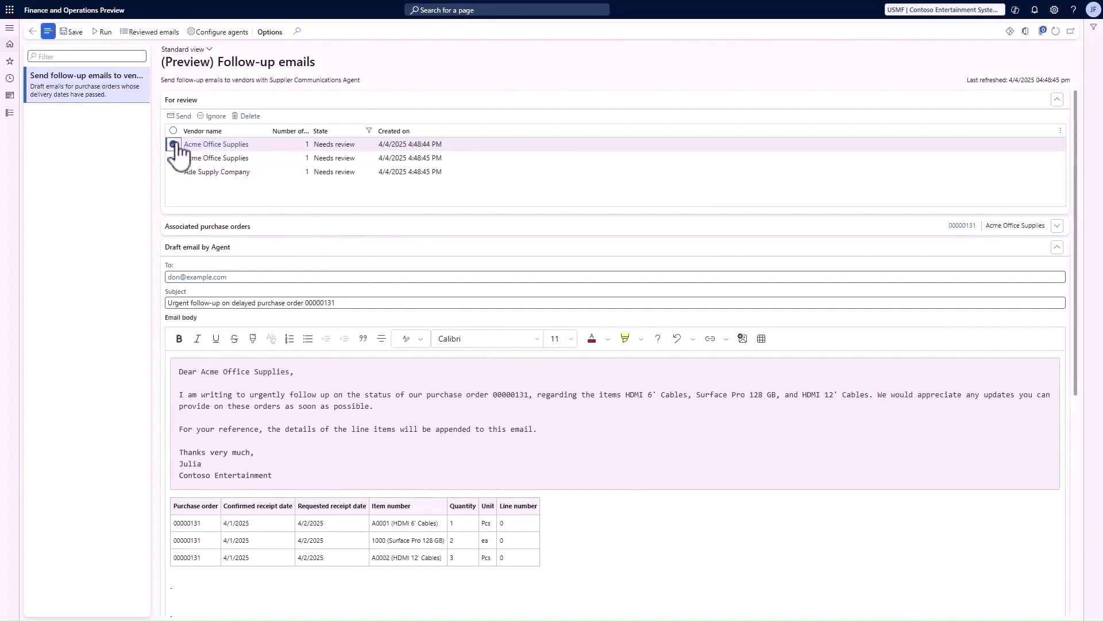